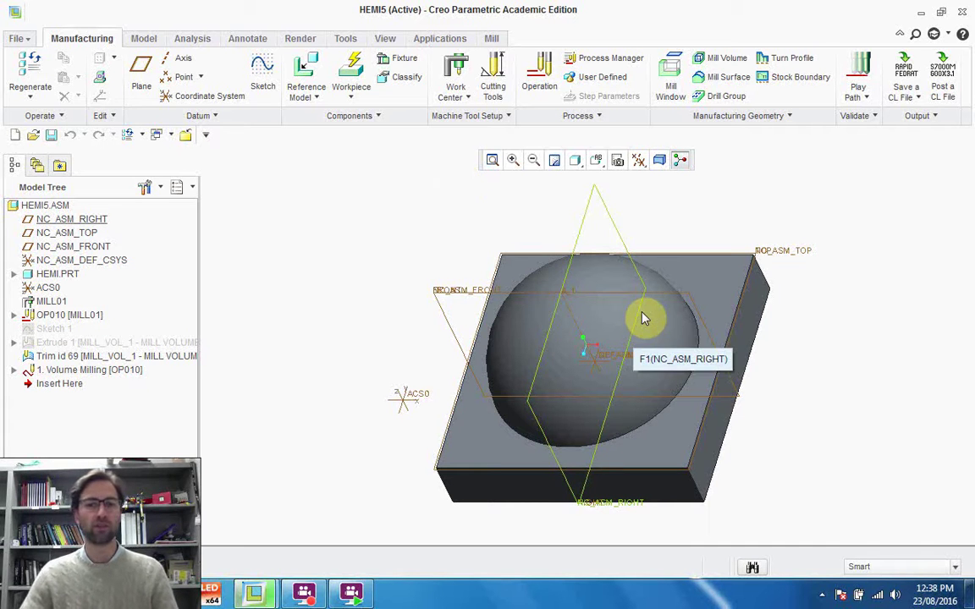
- Switch to the Mill tab to show milling commands for the HEMI5 manufacturing model
{"action": "left_click", "coordinate": [493, 39]}
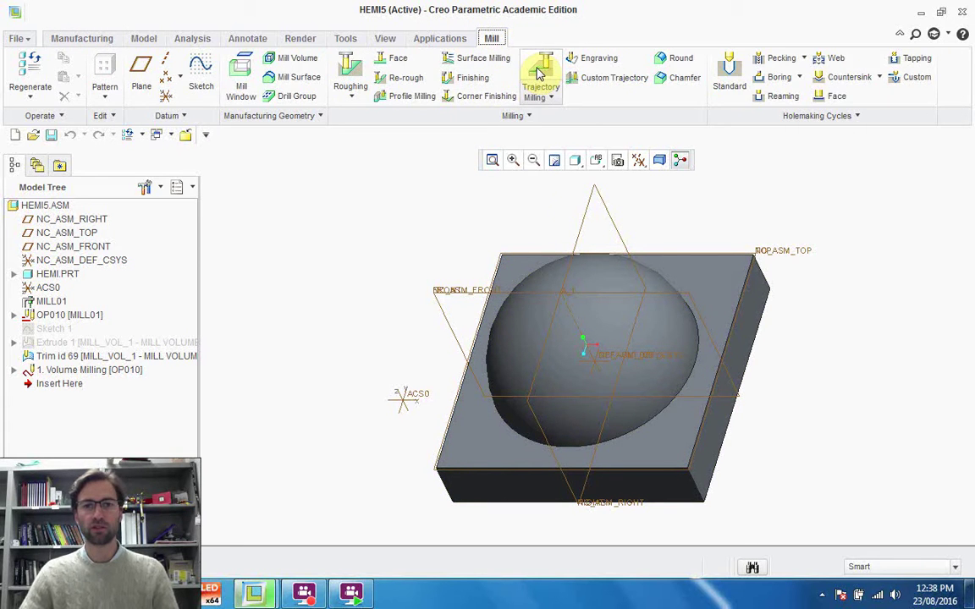
- Create a second Surface Milling sequence with Tool included in its setup items
{"action": "left_click", "coordinate": [461, 65]}
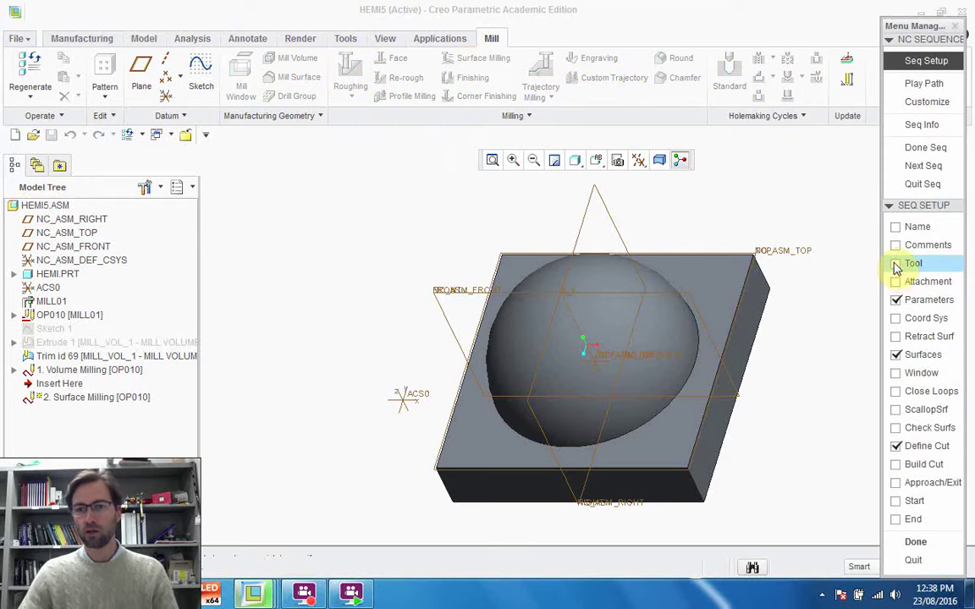
{"action": "left_click", "coordinate": [896, 265]}
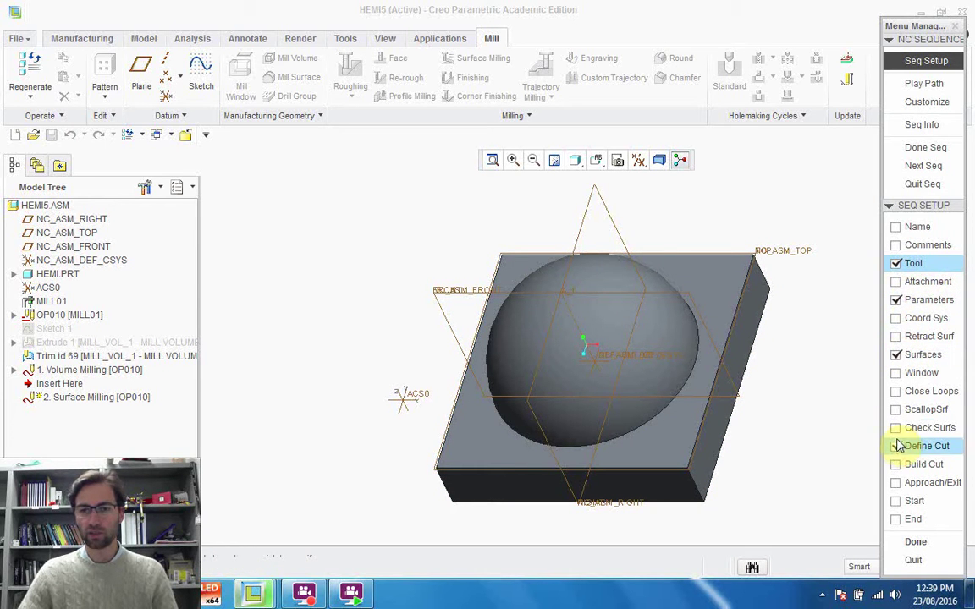
- Define tool T0001 as an END MILL: lengths 30 and 40, diameter 5, holder 30 by 10
{"action": "left_click", "coordinate": [914, 546]}
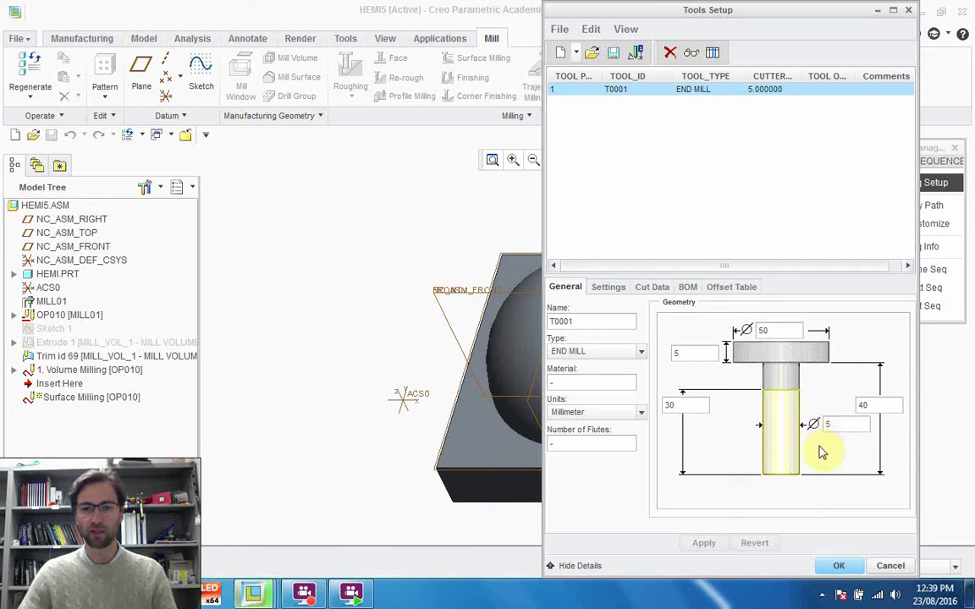
{"action": "left_click", "coordinate": [640, 352]}
{"action": "left_click", "coordinate": [587, 378]}
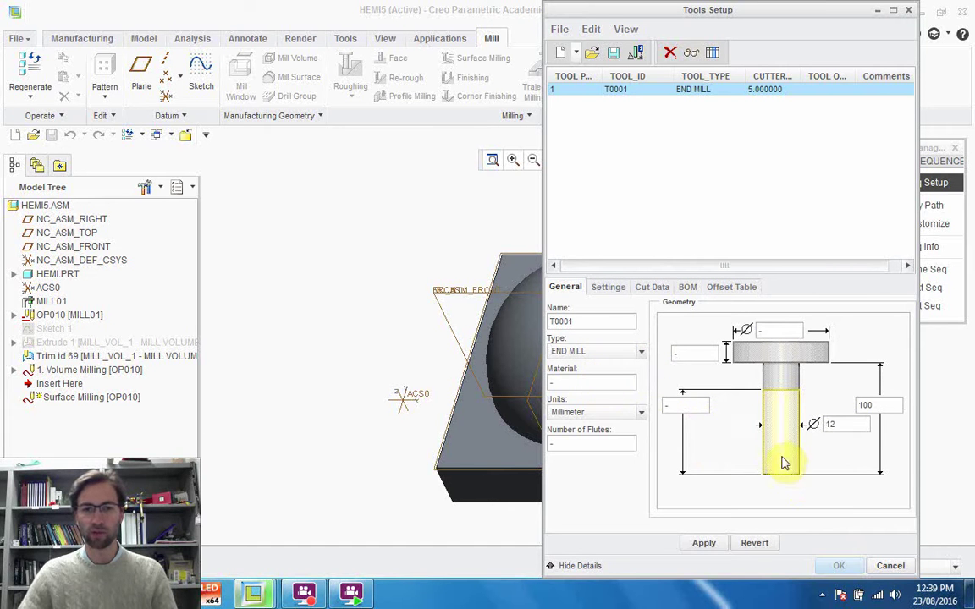
{"action": "left_click", "coordinate": [684, 405]}
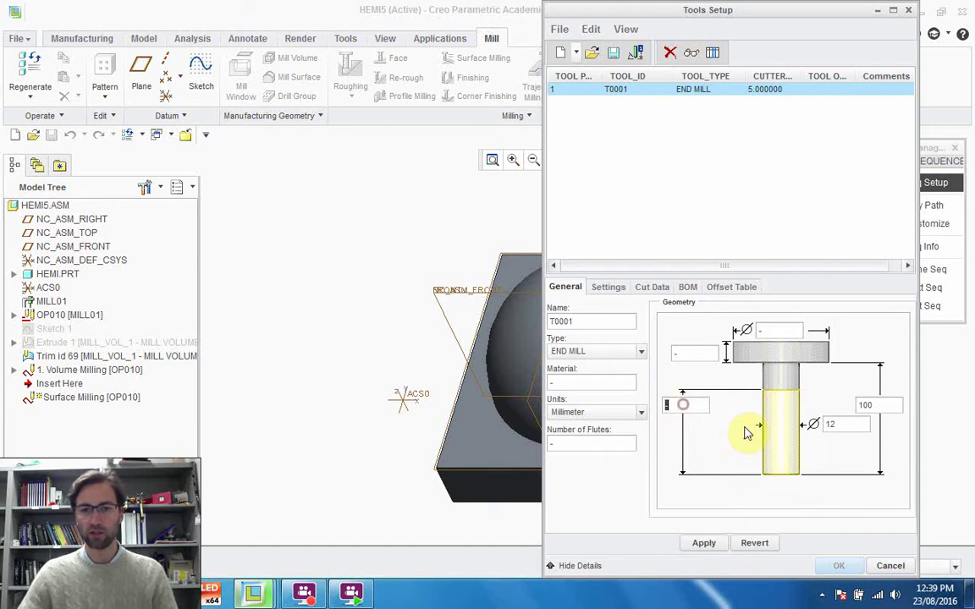
{"action": "type", "text": "30"}
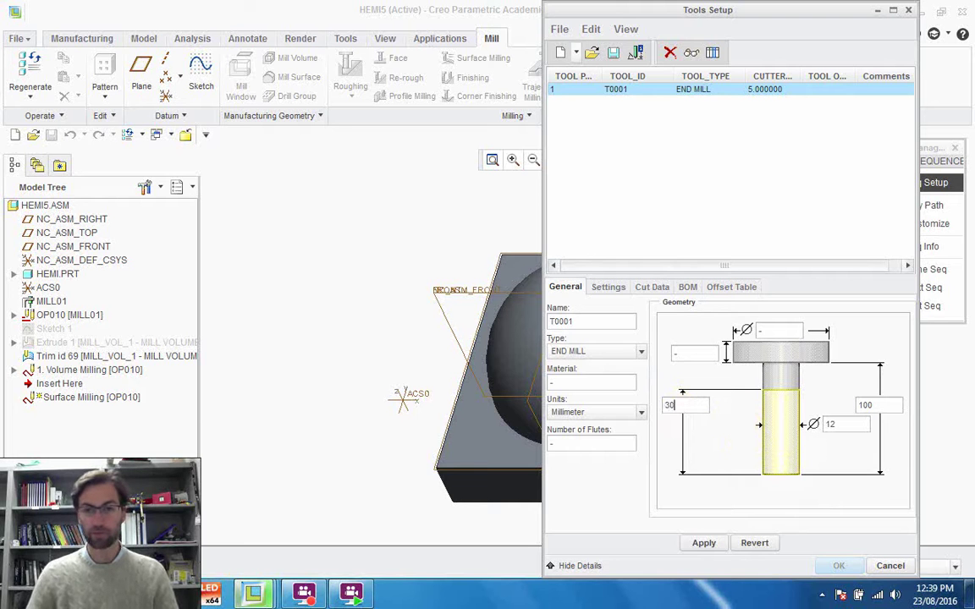
{"action": "double_click", "coordinate": [884, 406]}
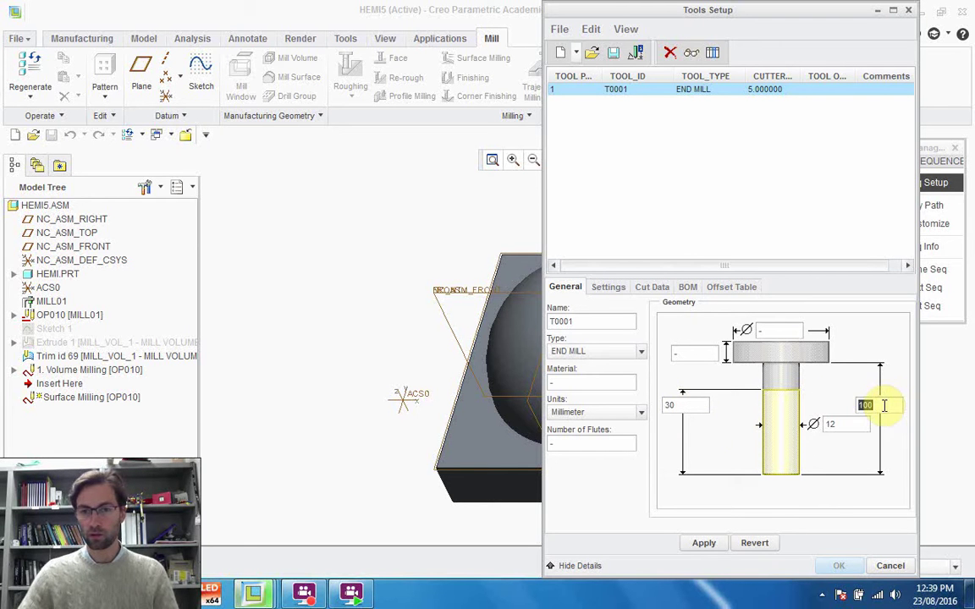
{"action": "type", "text": "40"}
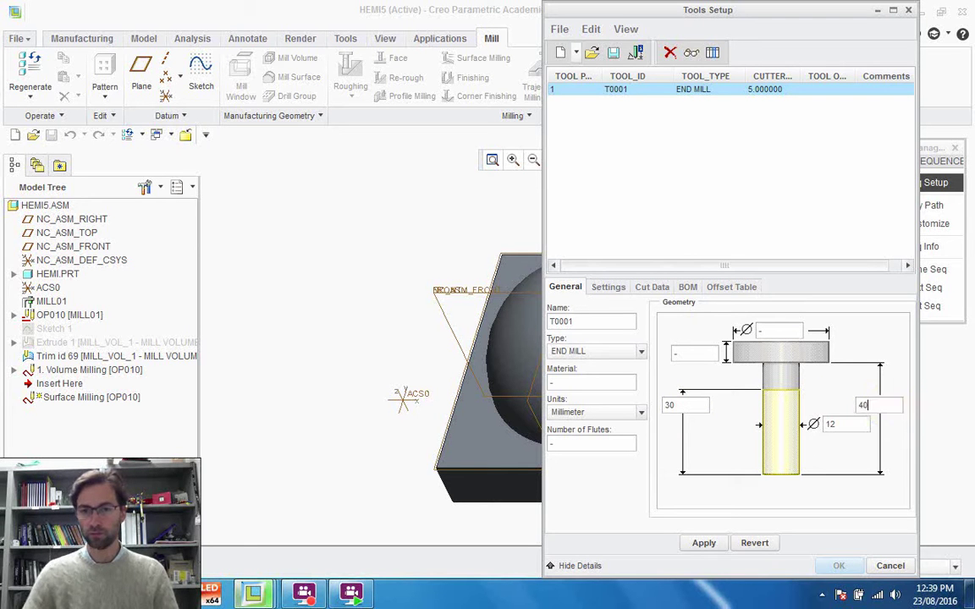
{"action": "double_click", "coordinate": [827, 425]}
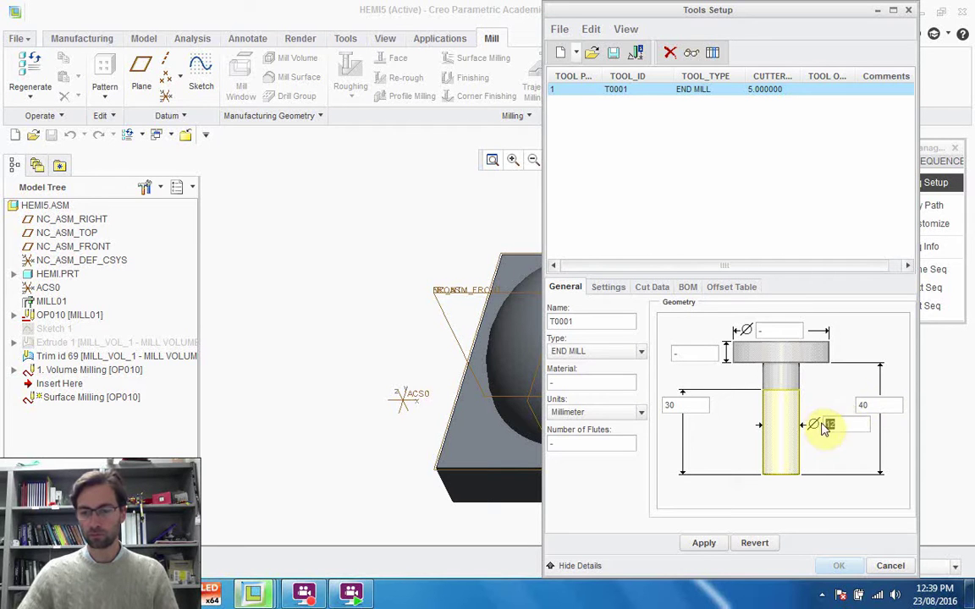
{"action": "type", "text": "5"}
{"action": "type", "text": "30"}
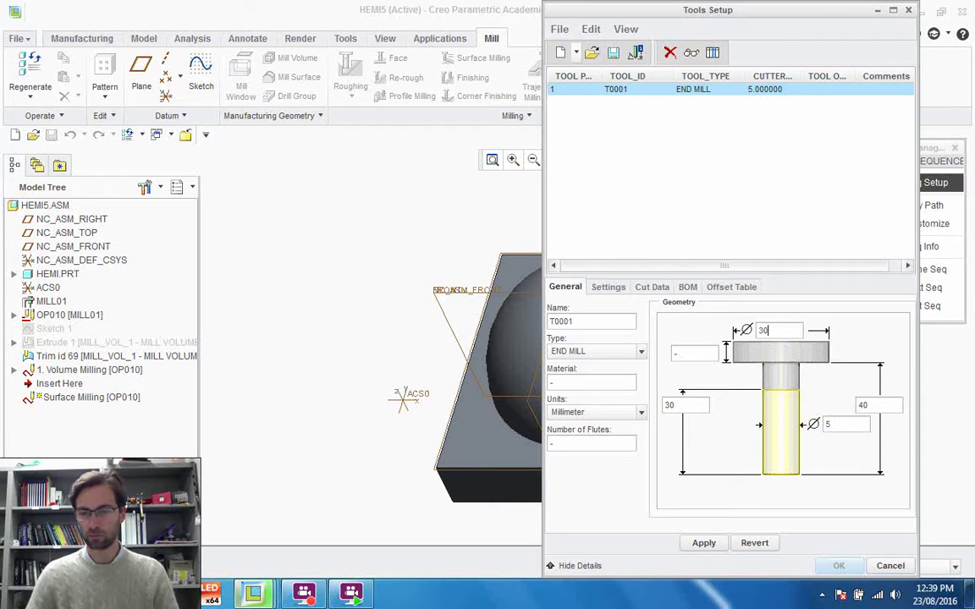
{"action": "type", "text": "10"}
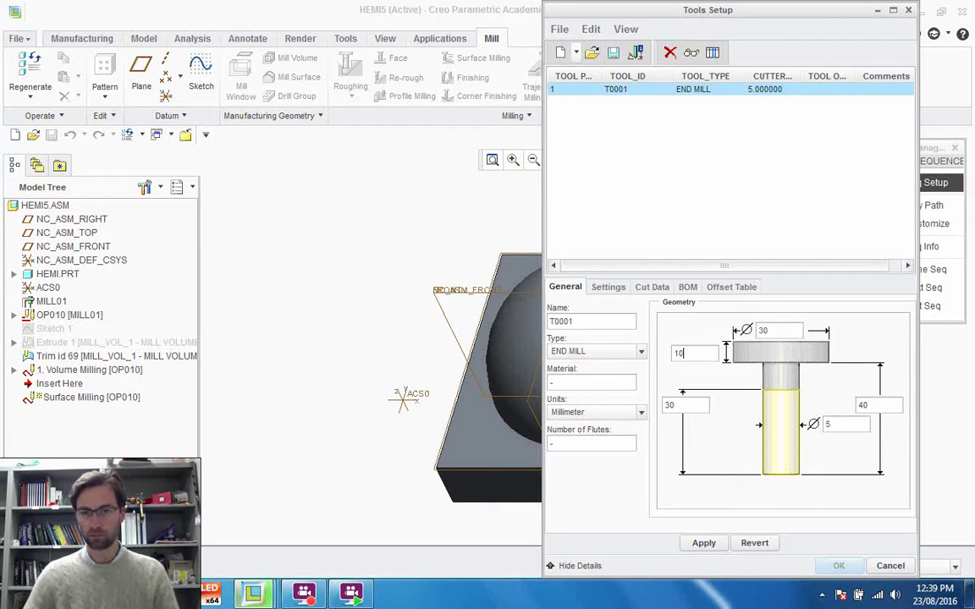
{"action": "left_click", "coordinate": [714, 542]}
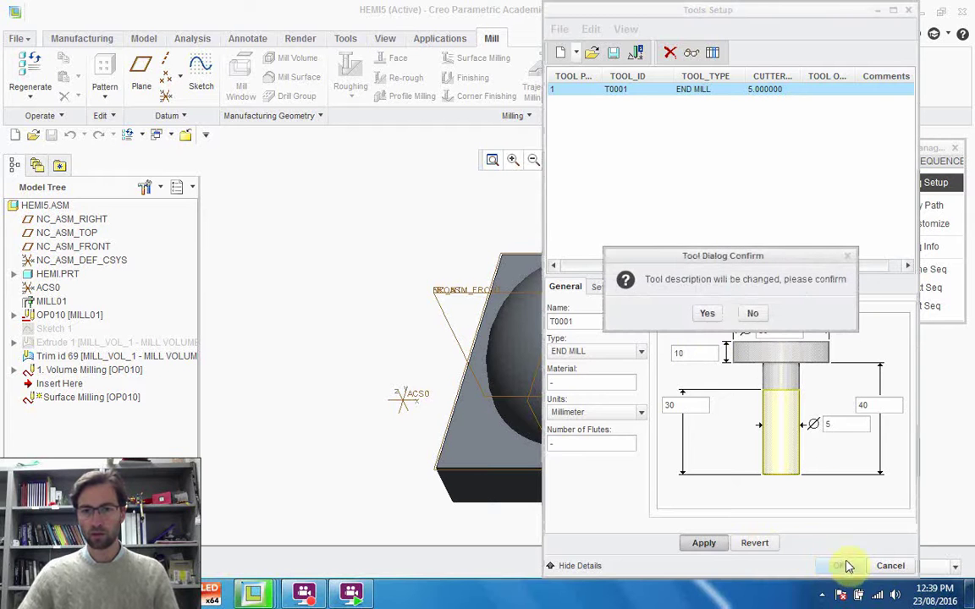
{"action": "left_click", "coordinate": [708, 314]}
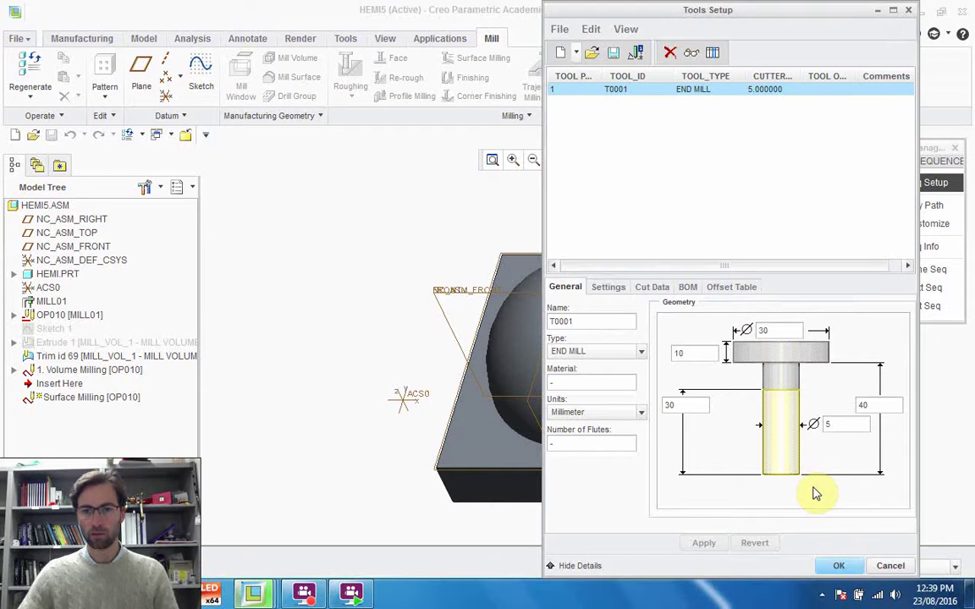
- Set surface milling CUT_FEED 1000, STEP_OVER 1, CLEAR_DIST 5 and SPINDLE_SPEED 1000
{"action": "left_click", "coordinate": [834, 565]}
{"action": "left_click", "coordinate": [837, 152]}
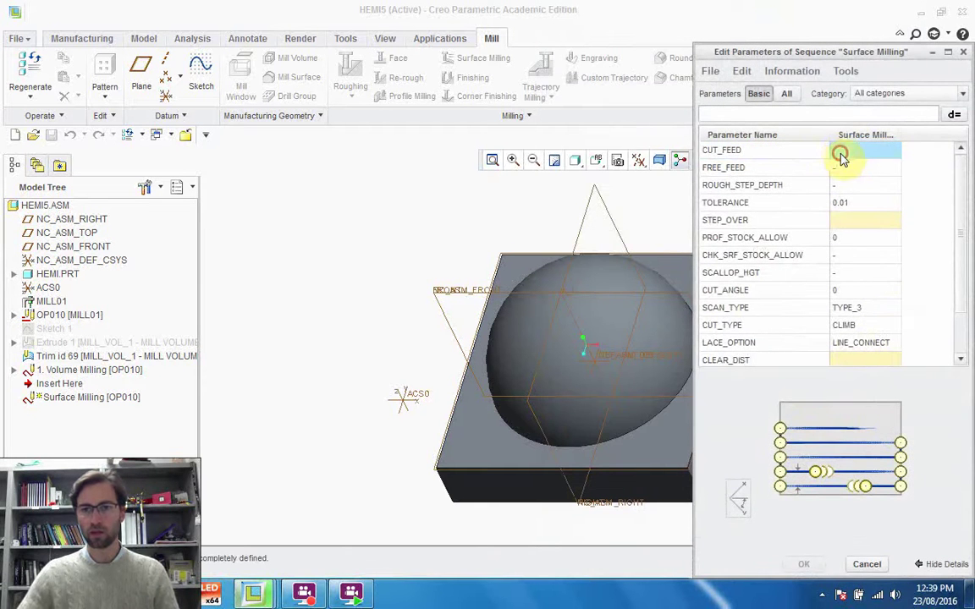
{"action": "type", "text": "1000"}
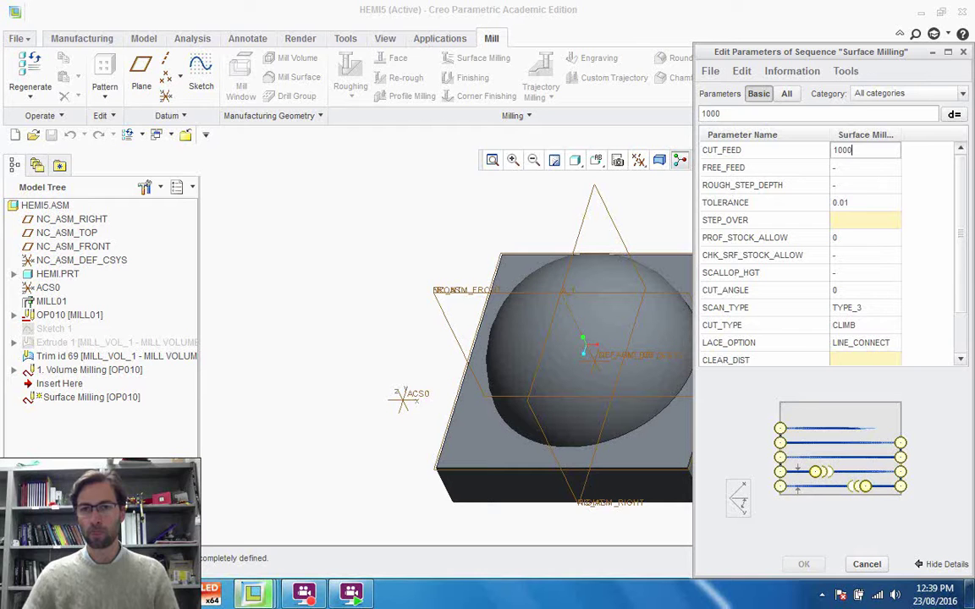
{"action": "left_click", "coordinate": [850, 225]}
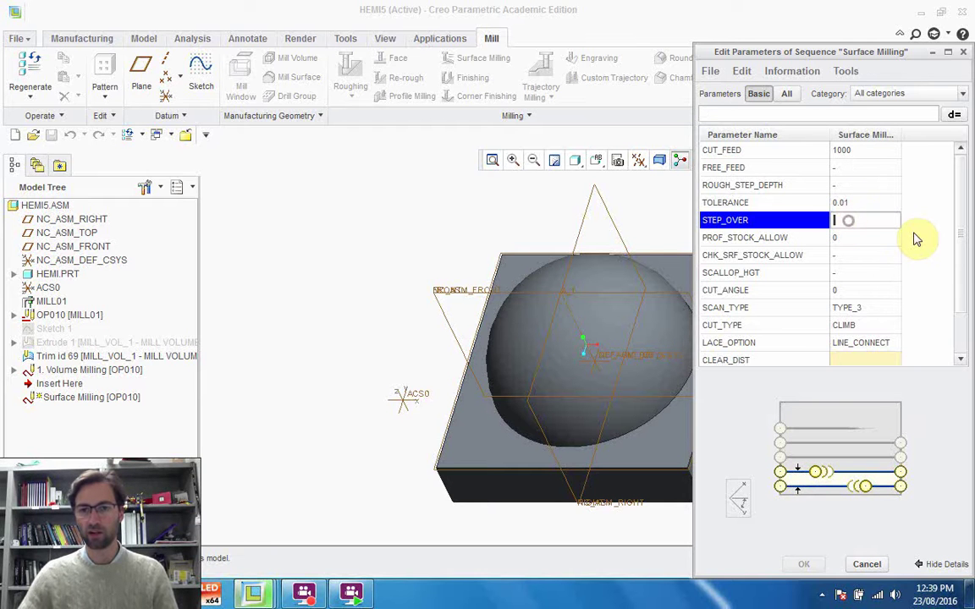
{"action": "type", "text": "1"}
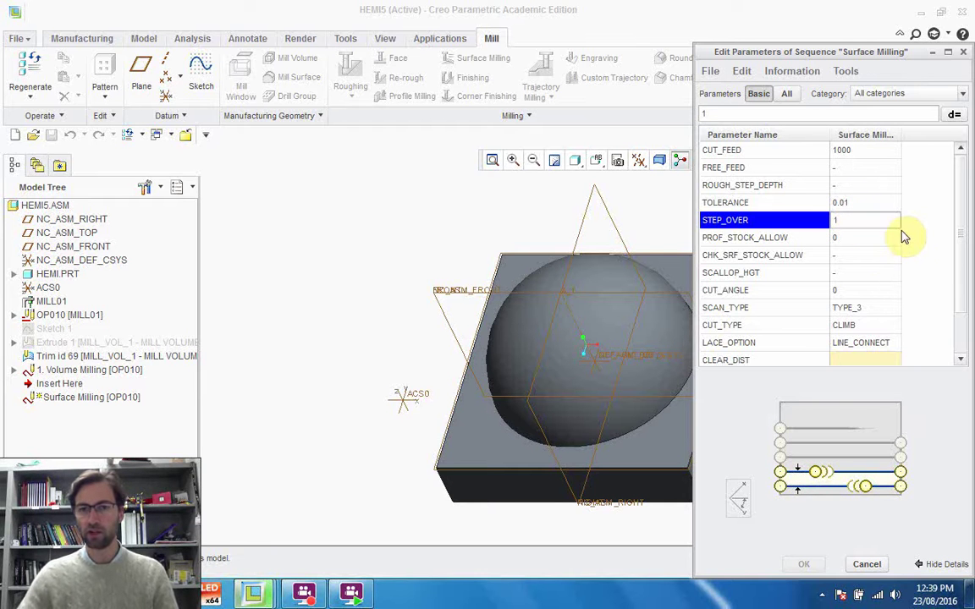
{"action": "left_click", "coordinate": [864, 308]}
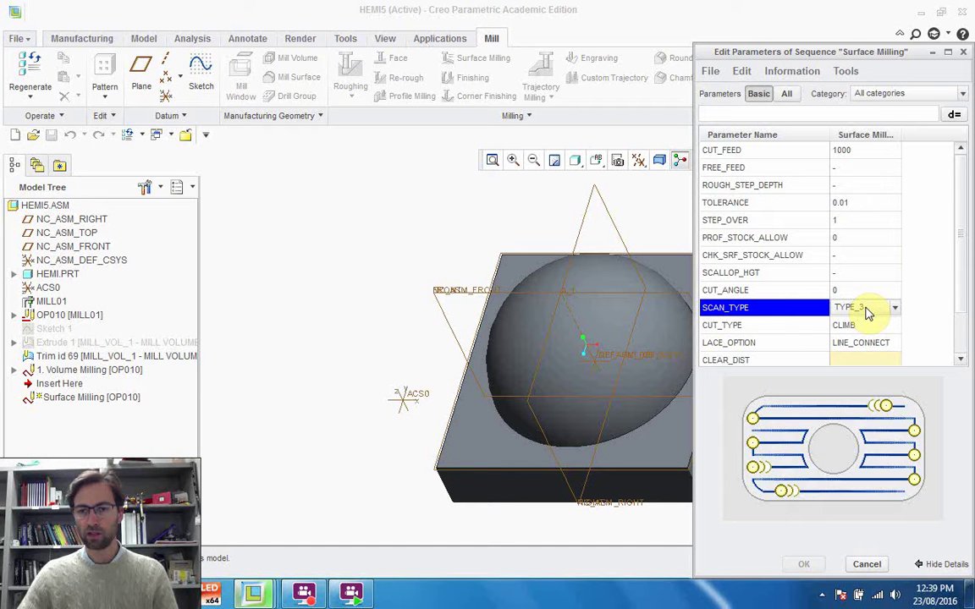
{"action": "scroll", "coordinate": [864, 335], "scroll_direction": "down", "scroll_amount": 1}
{"action": "left_click", "coordinate": [848, 310]}
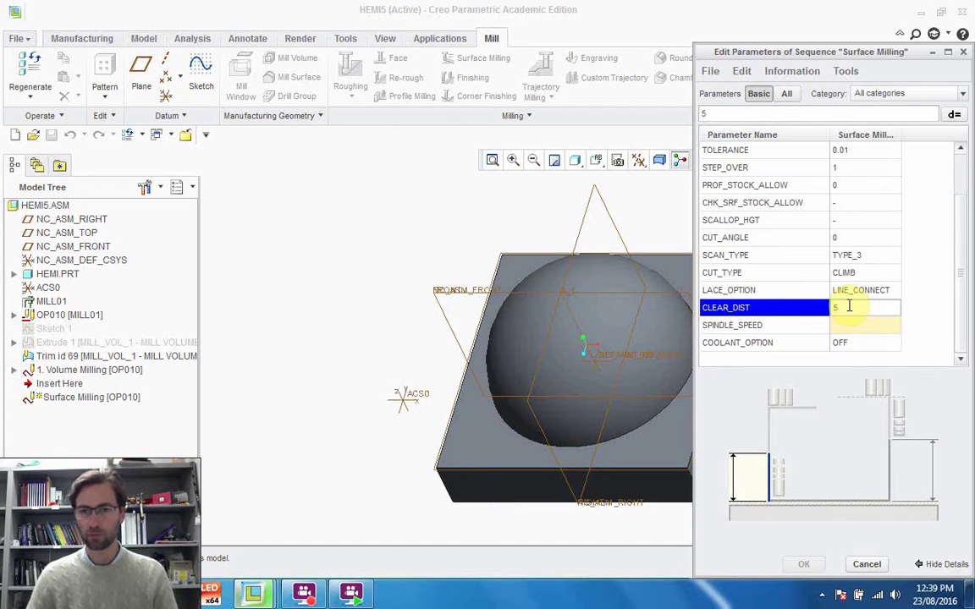
{"action": "type", "text": "5"}
{"action": "key", "text": "Return"}
{"action": "type", "text": "1000"}
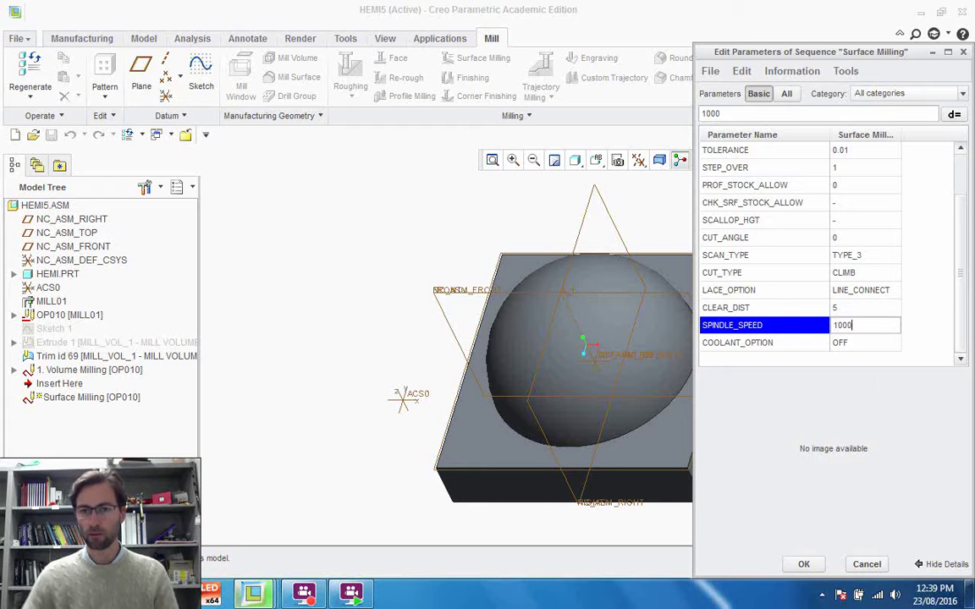
{"action": "left_click", "coordinate": [801, 563]}
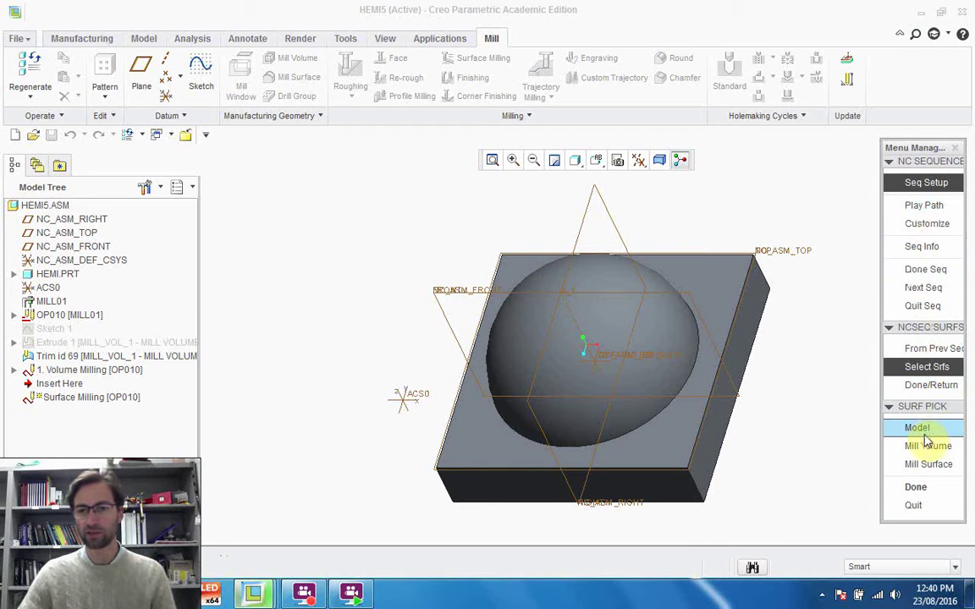
- Select the hemispherical pocket surface and the top face as the model surfaces to mill
{"action": "left_click", "coordinate": [920, 428]}
{"action": "left_click", "coordinate": [917, 492]}
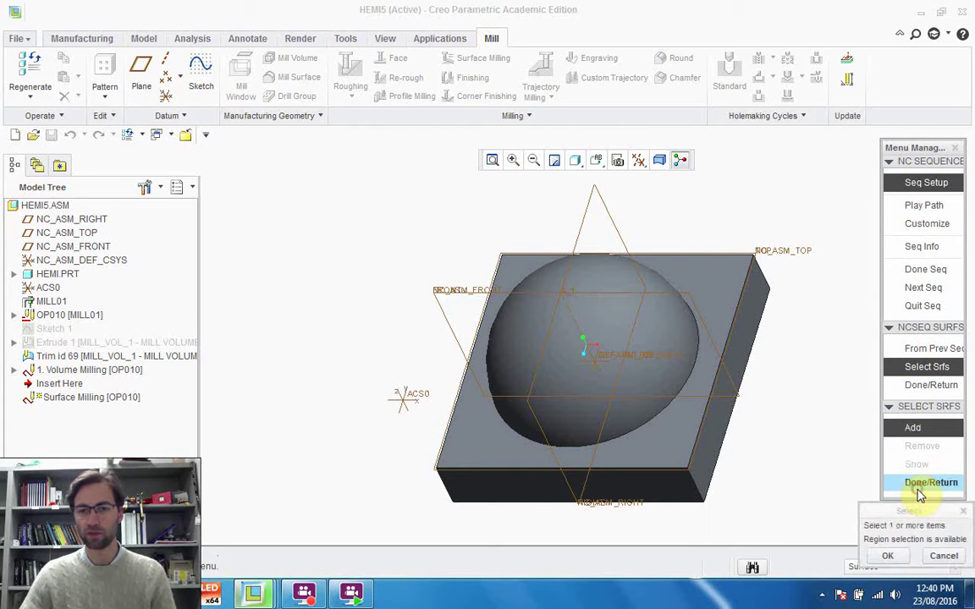
{"action": "left_click", "coordinate": [636, 383]}
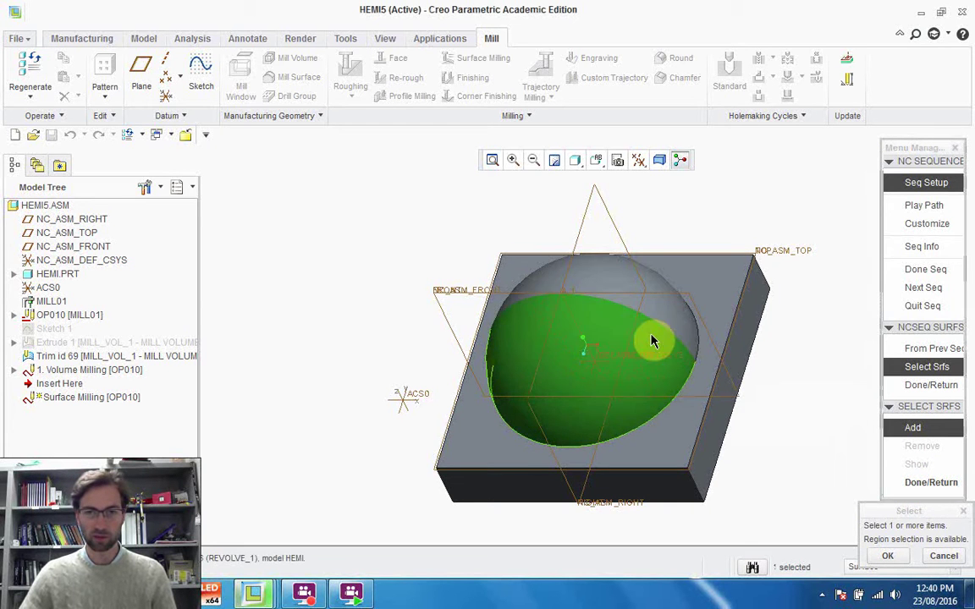
{"action": "left_click", "coordinate": [711, 287]}
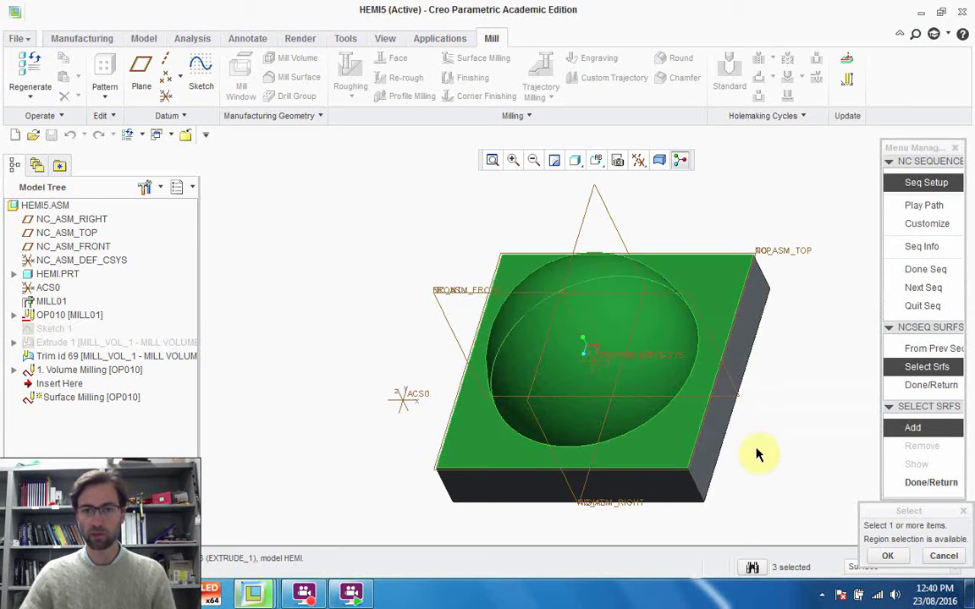
{"action": "left_click", "coordinate": [891, 557]}
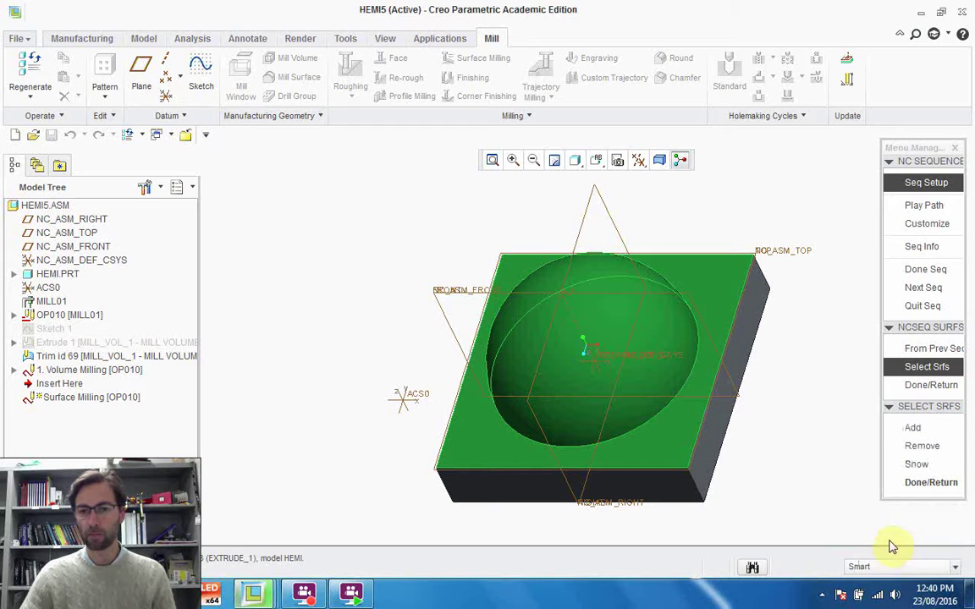
{"action": "left_click", "coordinate": [933, 485]}
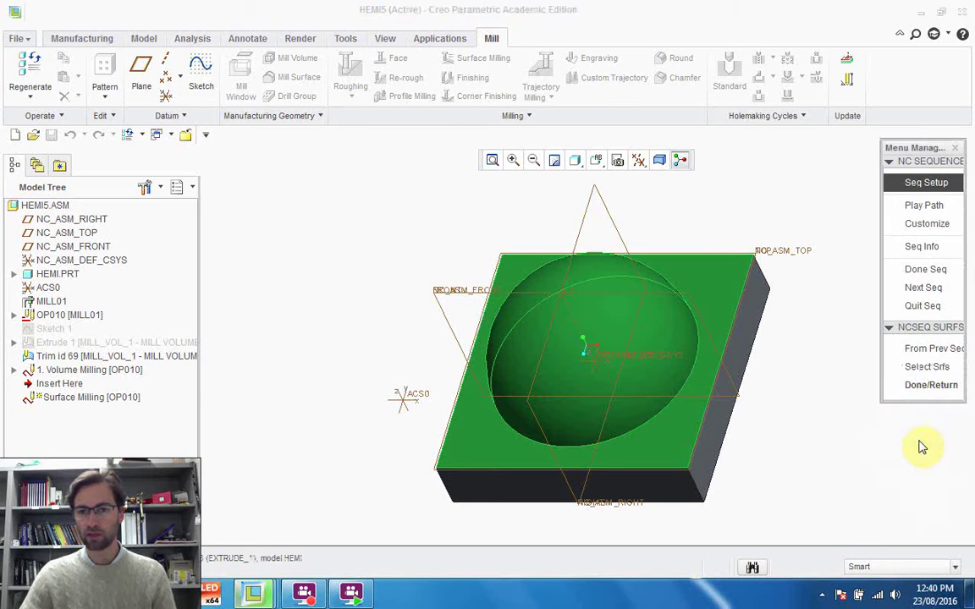
{"action": "left_click", "coordinate": [922, 388]}
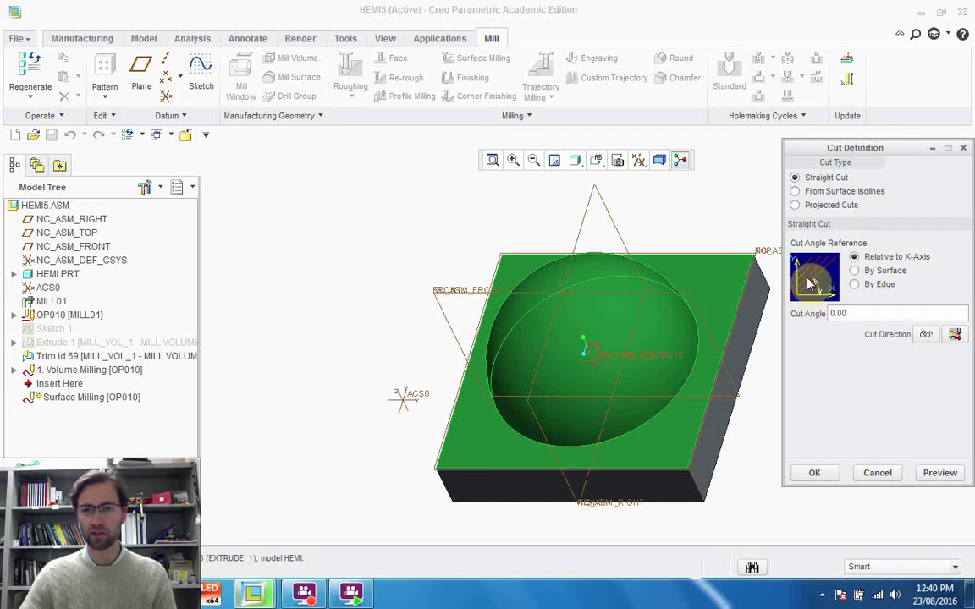
- Accept the Straight Cut definition and complete Surface Milling as step 2 under OP010
{"action": "left_click", "coordinate": [822, 474]}
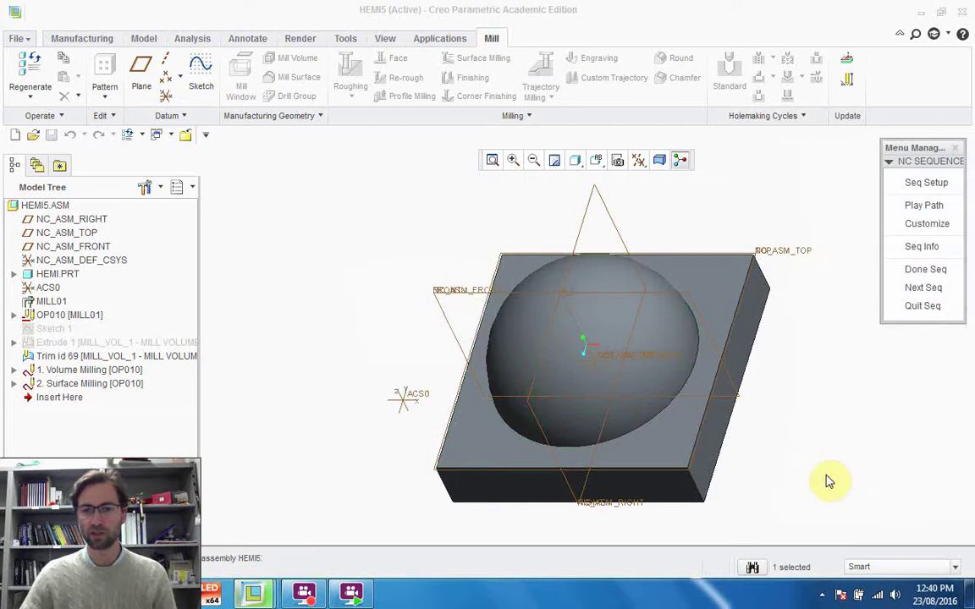
{"action": "left_click", "coordinate": [898, 268]}
{"action": "right_click", "coordinate": [91, 385]}
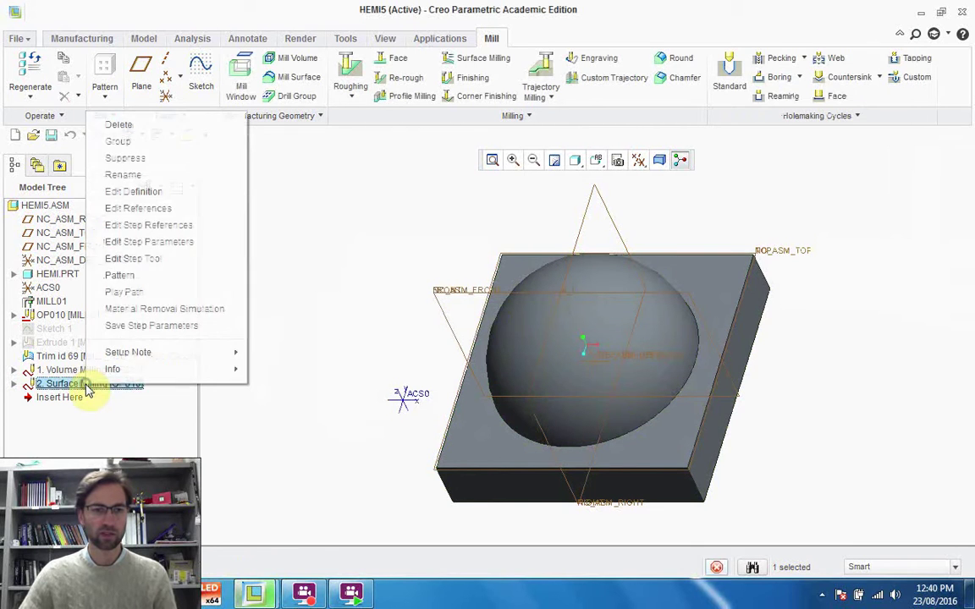
- Play the Surface Milling toolpath at increased display speed, then close the playback
{"action": "left_click", "coordinate": [125, 291]}
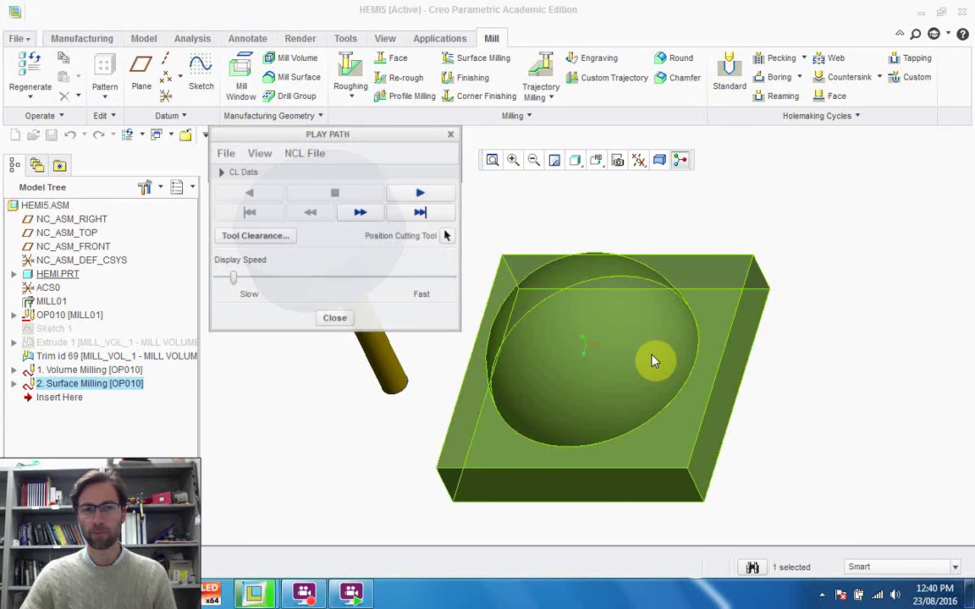
{"action": "left_click_drag", "start_coordinate": [396, 142], "coordinate": [872, 59]}
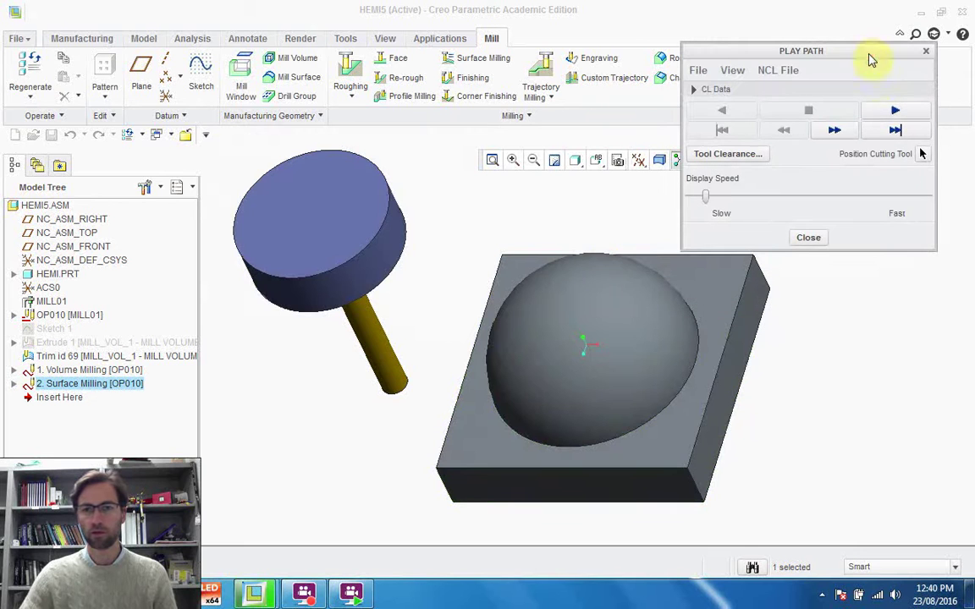
{"action": "left_click", "coordinate": [890, 113]}
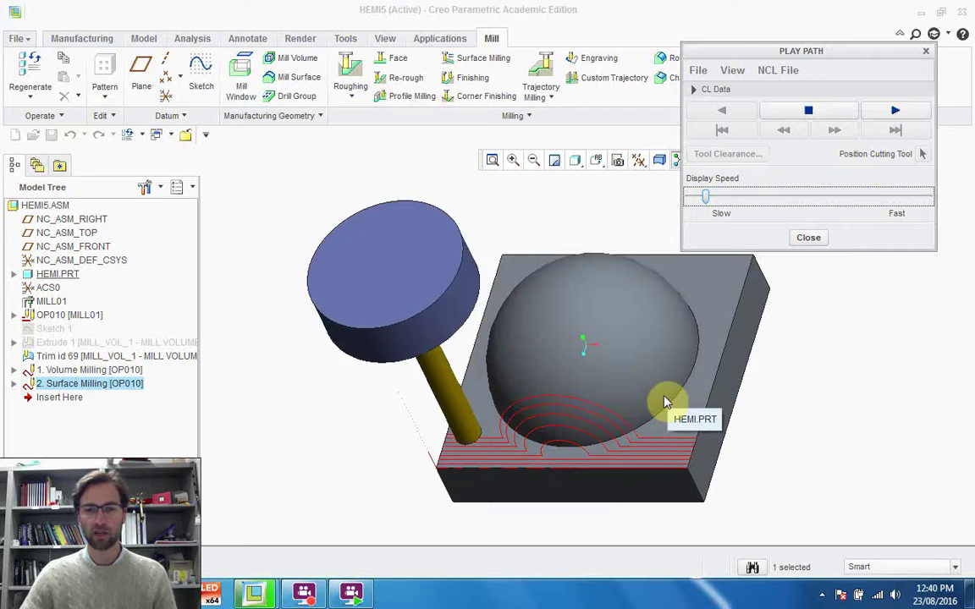
{"action": "left_click_drag", "start_coordinate": [709, 201], "coordinate": [765, 198]}
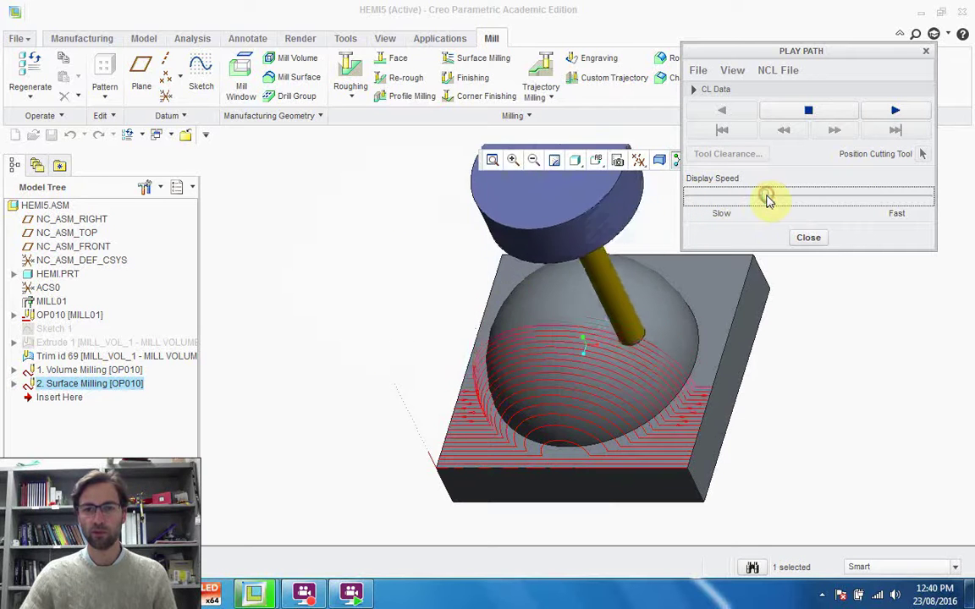
{"action": "left_click", "coordinate": [806, 238]}
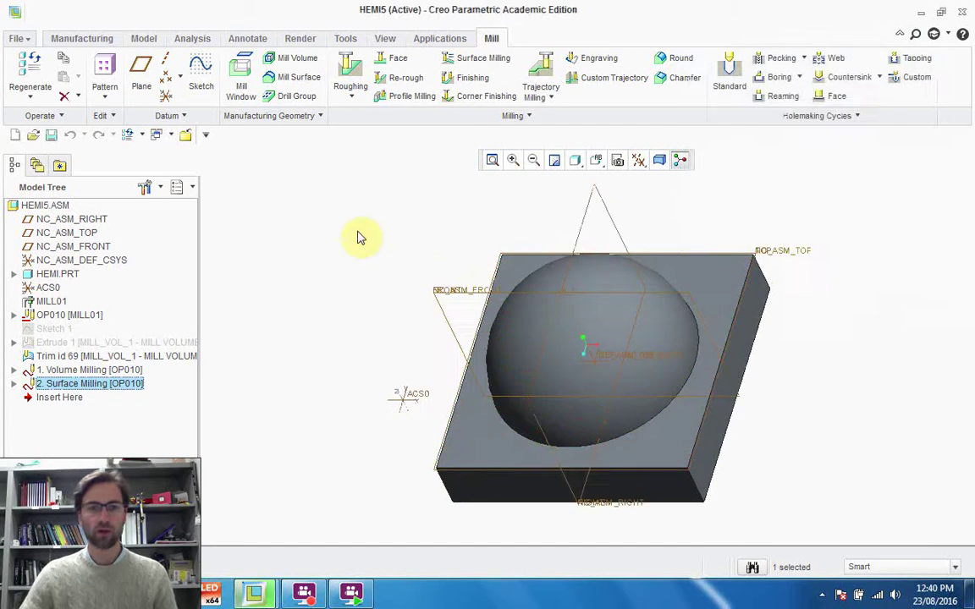
- Insert a Profile Milling step with CUT_FEED 1000 and STEP_DEPTH 1
{"action": "left_click", "coordinate": [396, 95]}
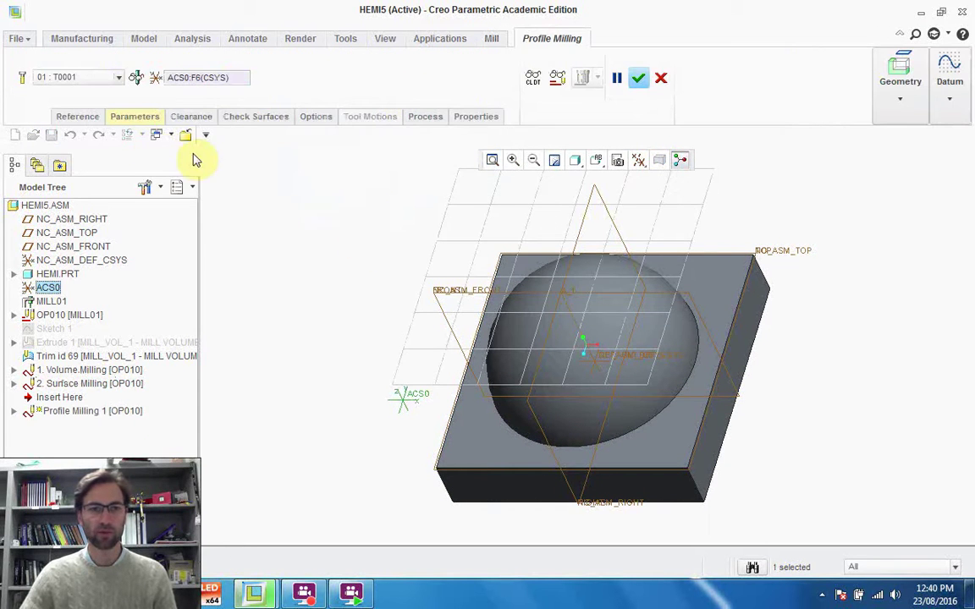
{"action": "left_click", "coordinate": [131, 119]}
{"action": "left_click", "coordinate": [241, 149]}
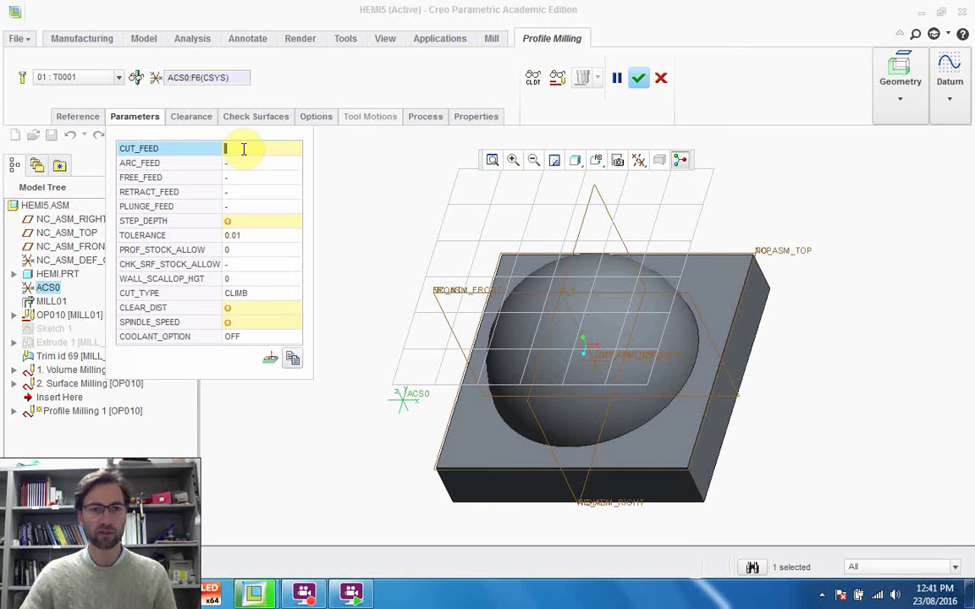
{"action": "type", "text": "1000"}
{"action": "key", "text": "Return"}
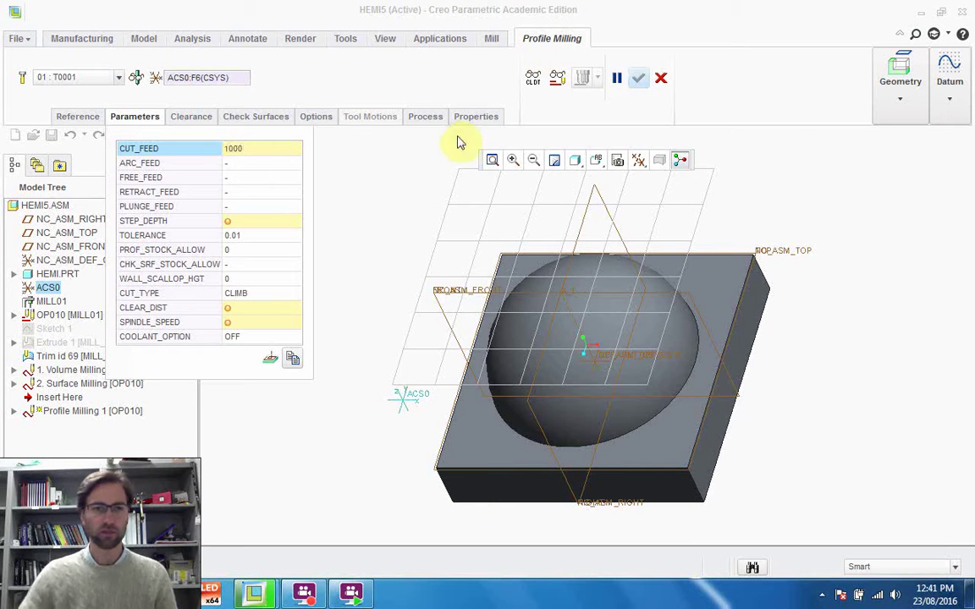
{"action": "left_click", "coordinate": [239, 220]}
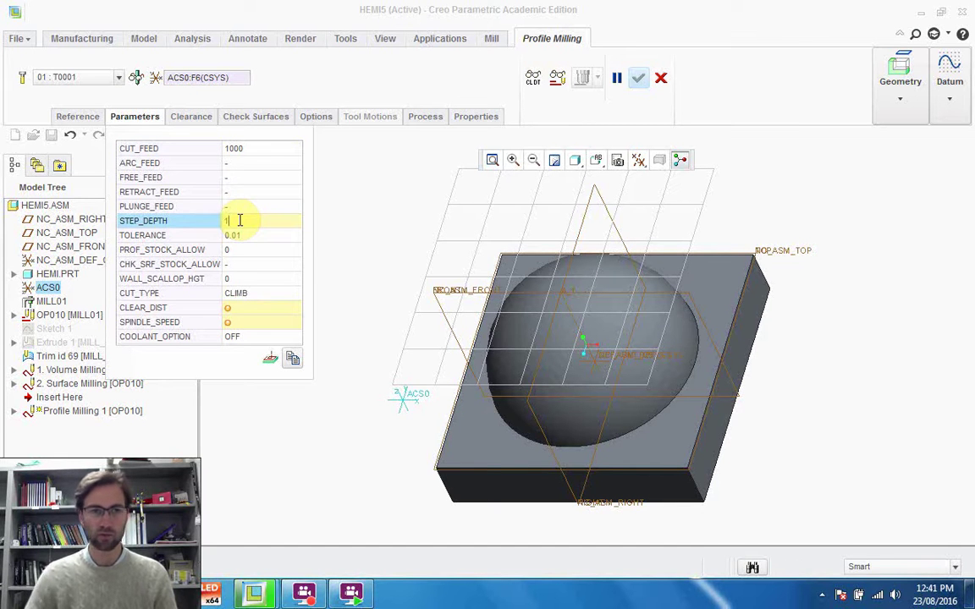
{"action": "type", "text": "1"}
- Set the profile milling CLEAR_DIST to 5 and SPINDLE_SPEED to 1000
{"action": "left_click", "coordinate": [246, 311]}
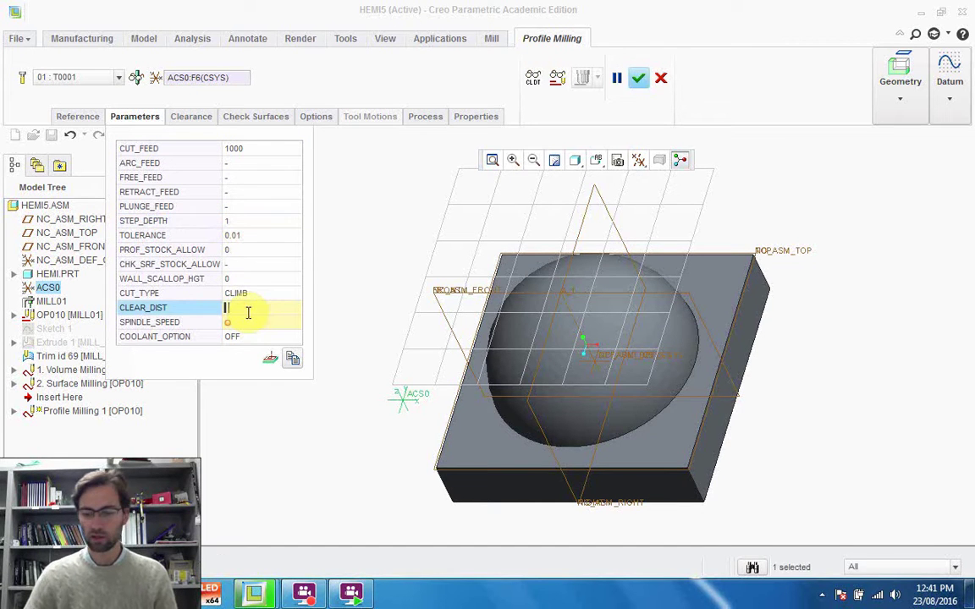
{"action": "type", "text": "5"}
{"action": "left_click", "coordinate": [251, 327]}
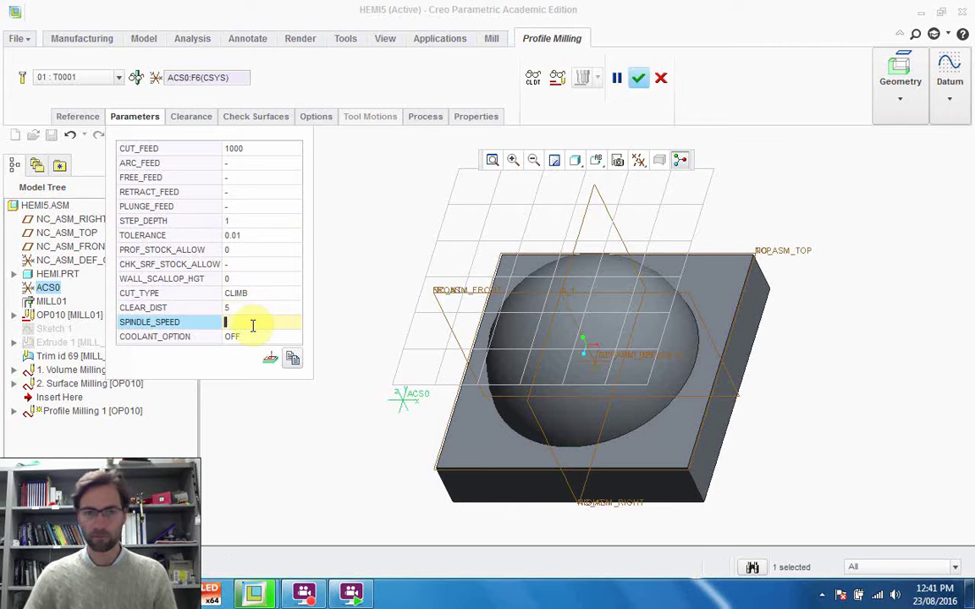
{"action": "type", "text": "1000"}
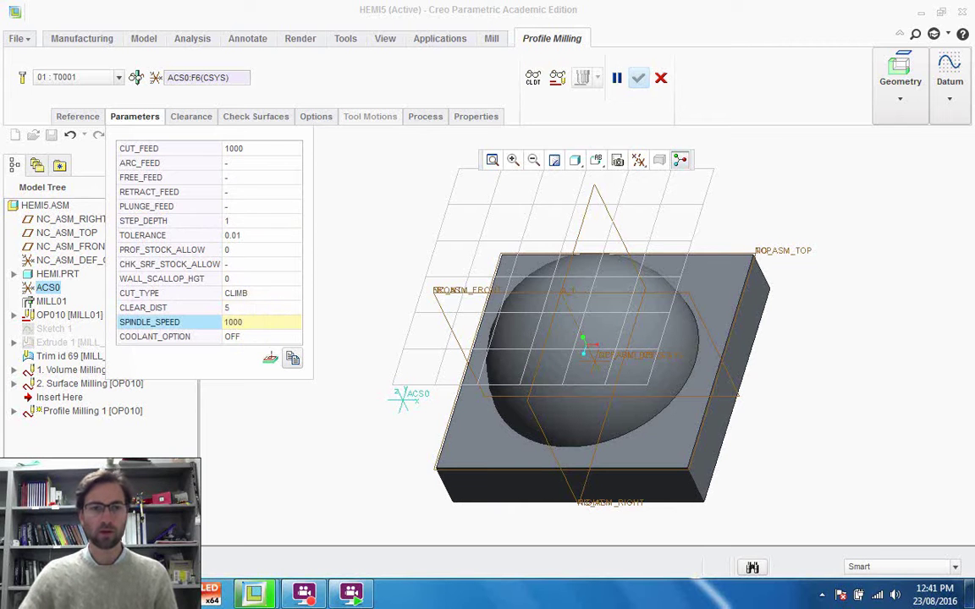
{"action": "left_click", "coordinate": [188, 118]}
{"action": "left_click", "coordinate": [266, 118]}
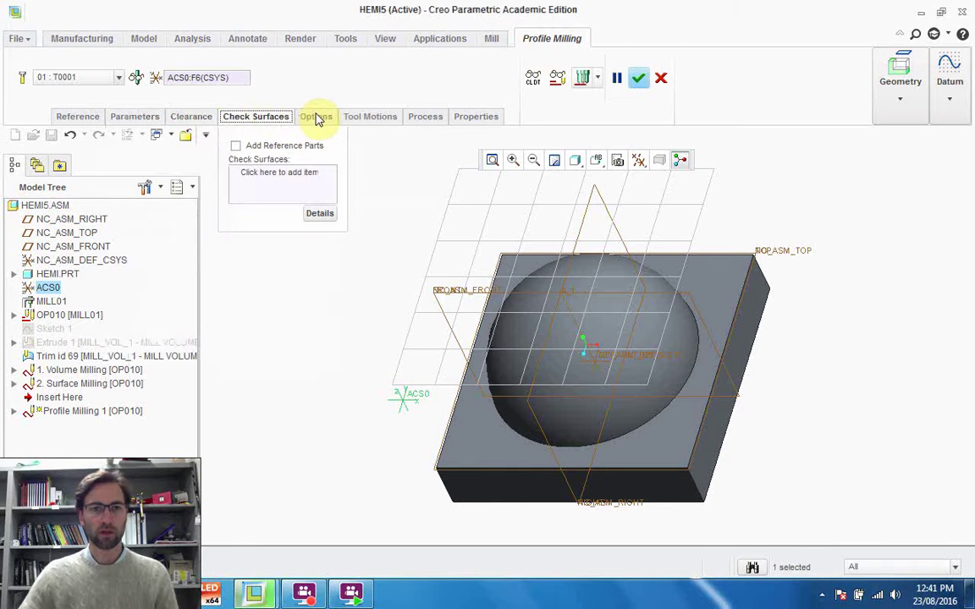
- Pick the hemisphere surface and the pocket's top face as check surfaces, completing Profile Milling
{"action": "left_click", "coordinate": [275, 181]}
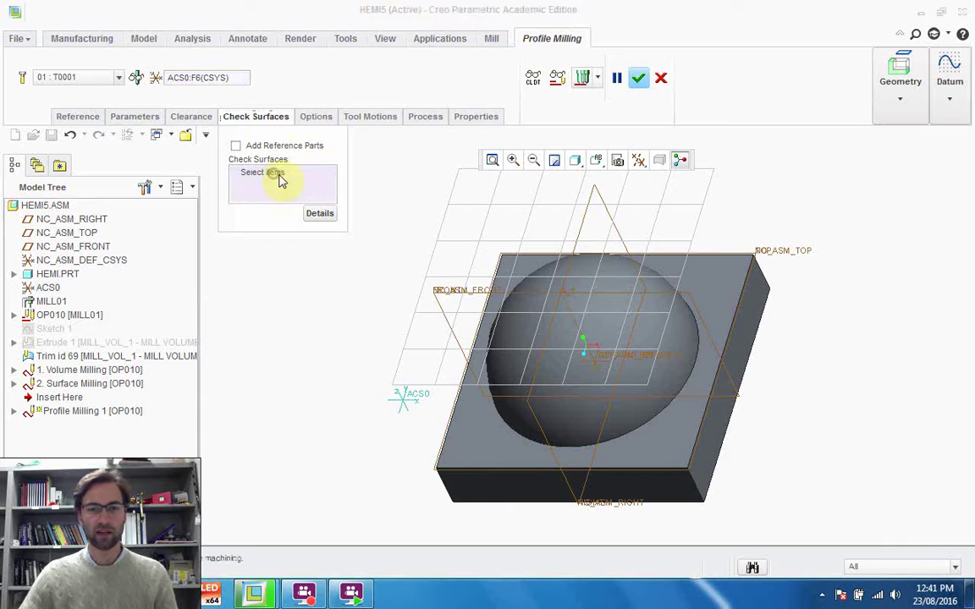
{"action": "left_click", "coordinate": [633, 412]}
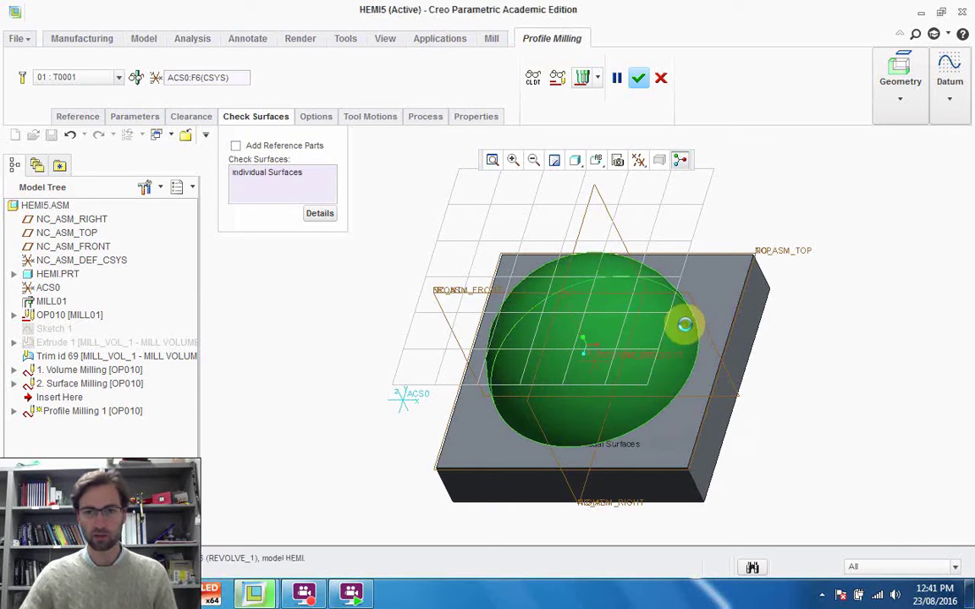
{"action": "left_click", "coordinate": [724, 304], "text": "ctrl"}
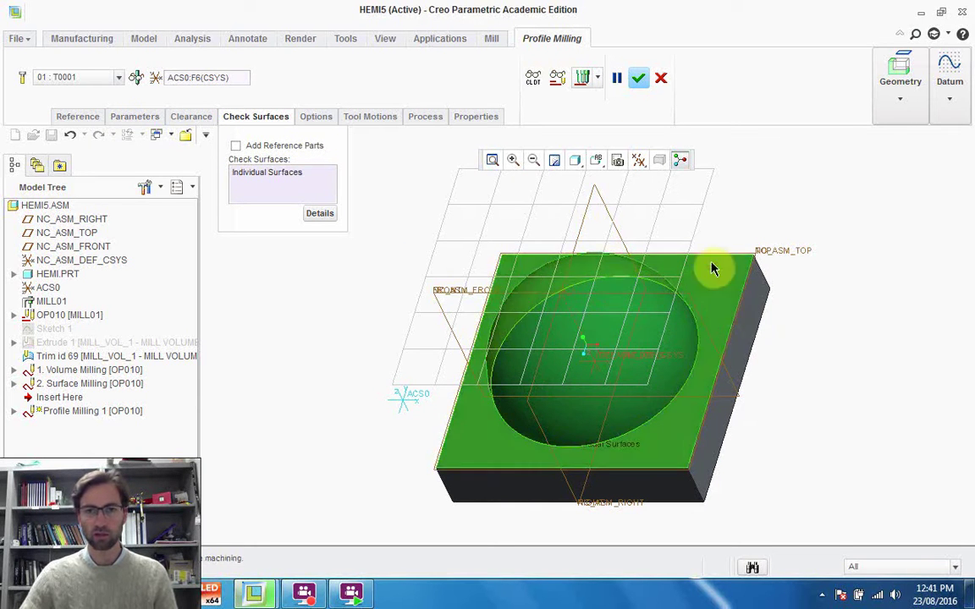
{"action": "left_click", "coordinate": [639, 79]}
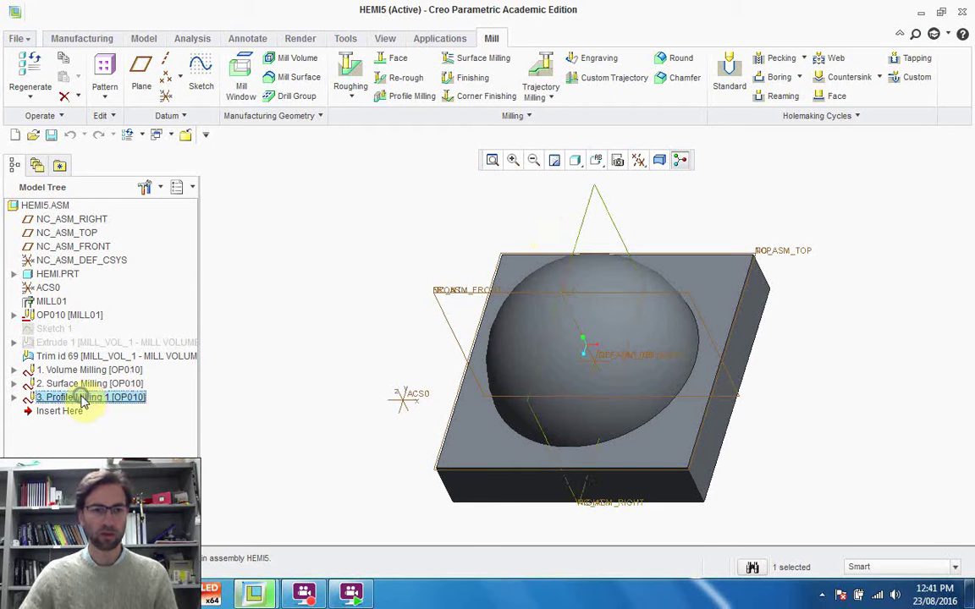
{"action": "right_click", "coordinate": [82, 400]}
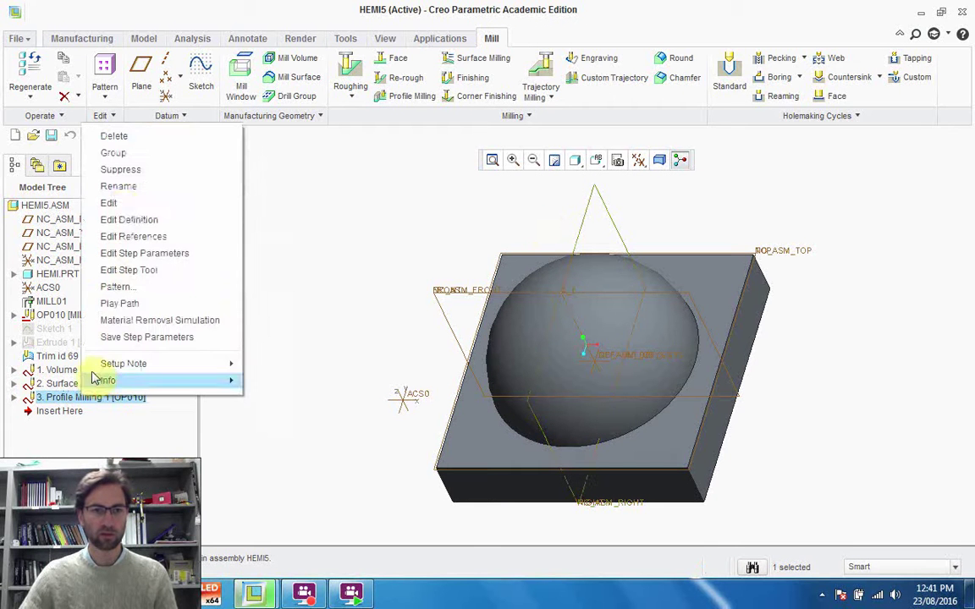
{"action": "left_click", "coordinate": [120, 305]}
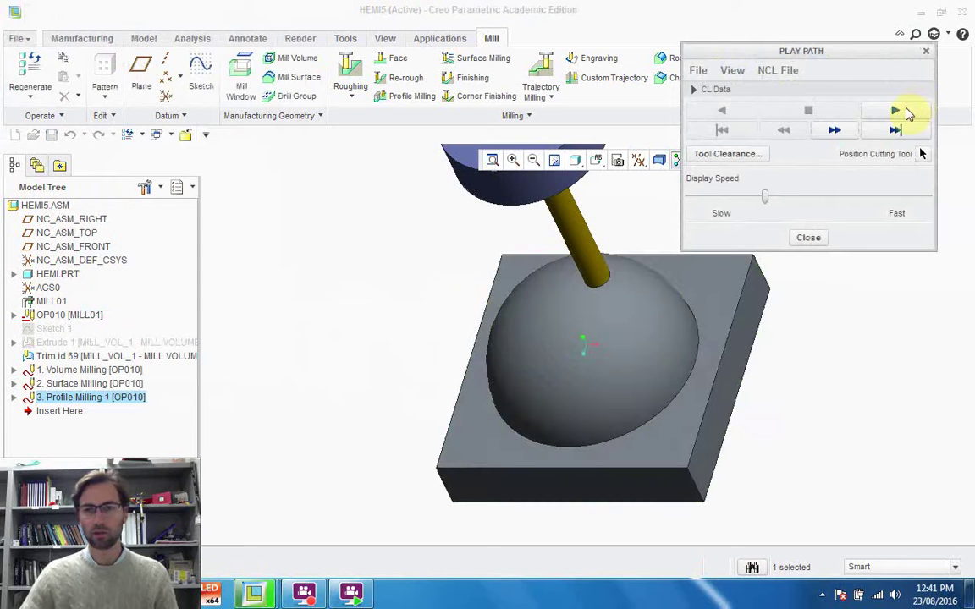
{"action": "left_click", "coordinate": [900, 111]}
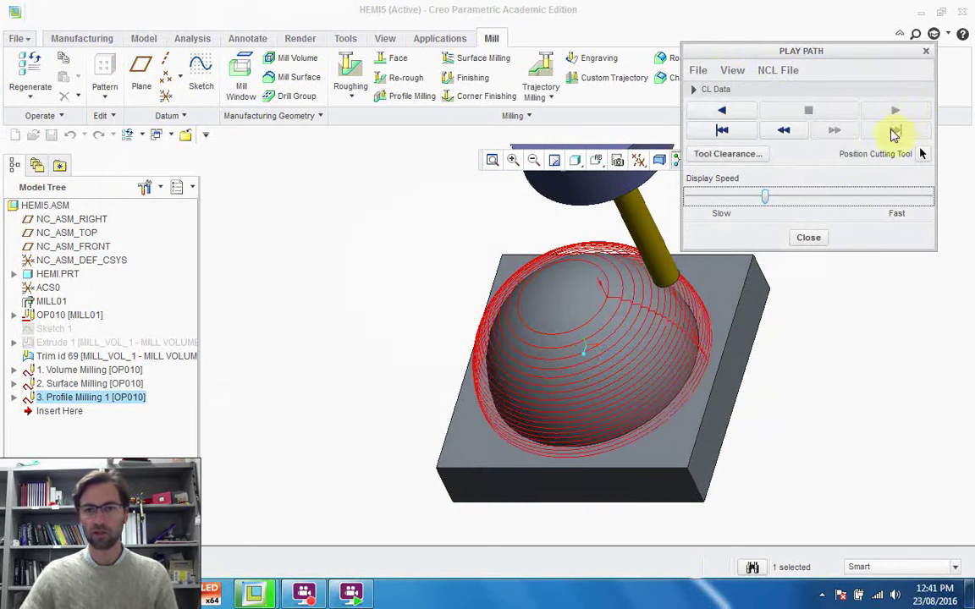
{"action": "left_click", "coordinate": [808, 239]}
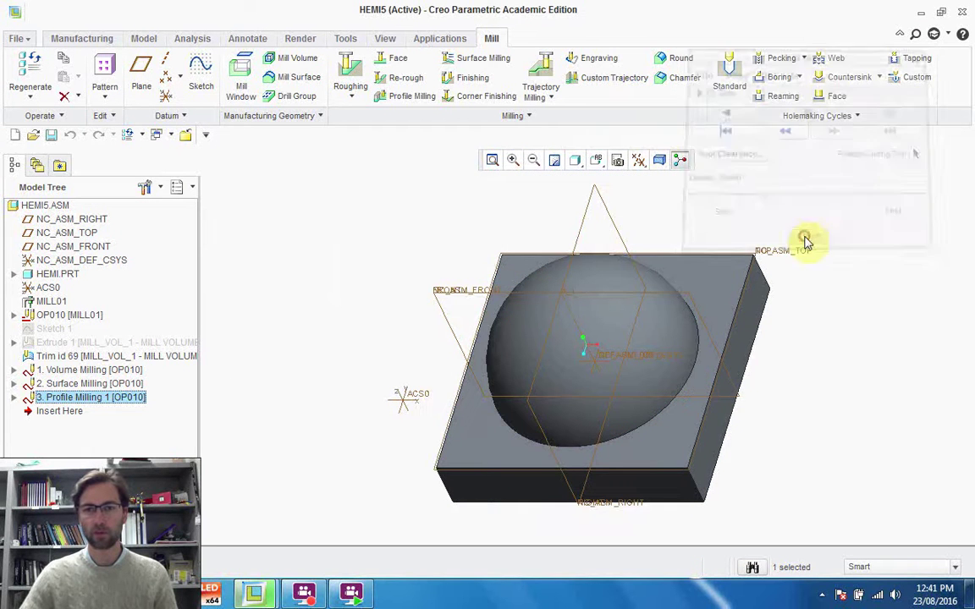
- Output the chosen NC sequence as a CL file, with an MCD file also generated
{"action": "left_click", "coordinate": [81, 39]}
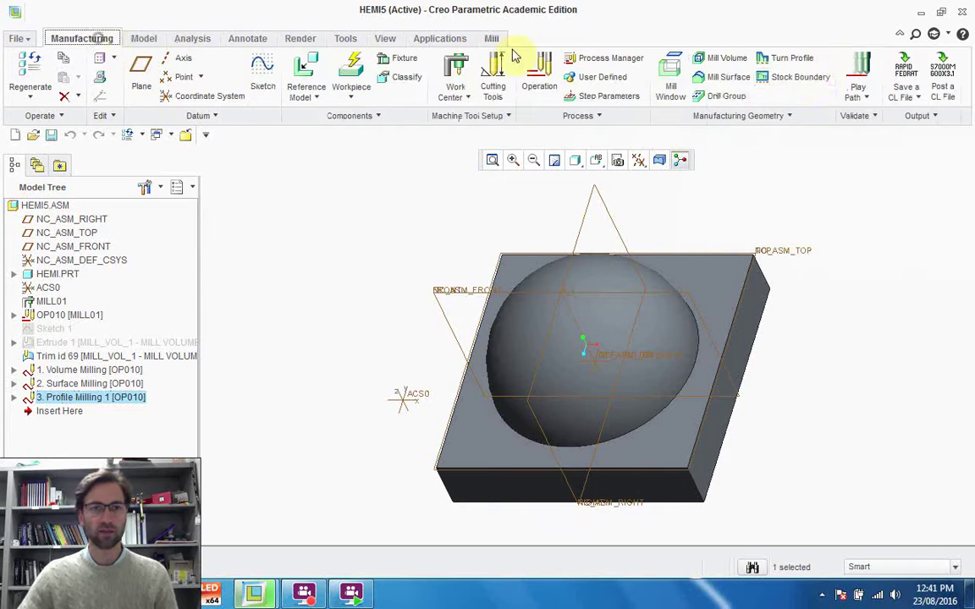
{"action": "left_click", "coordinate": [905, 72]}
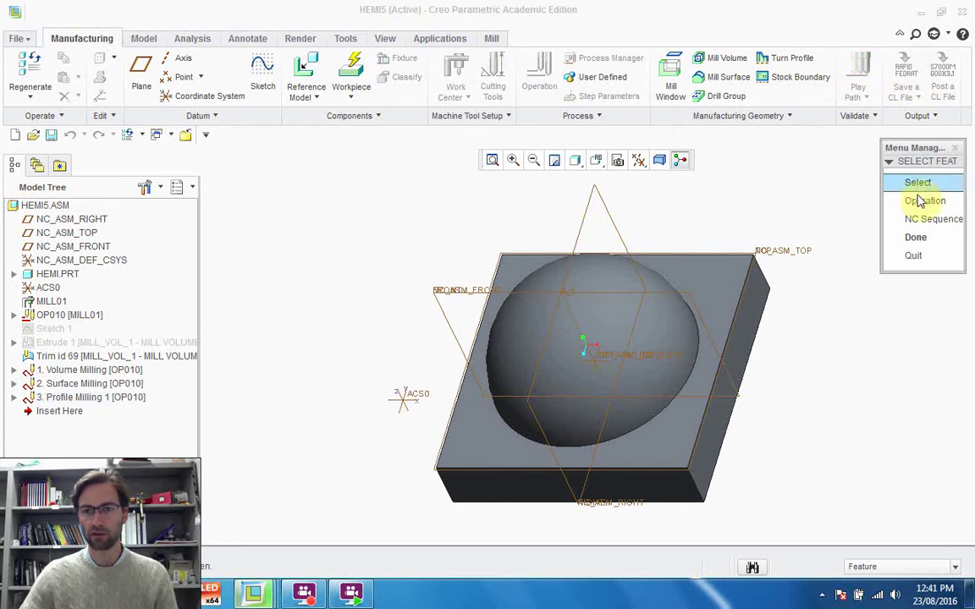
{"action": "left_click", "coordinate": [924, 222]}
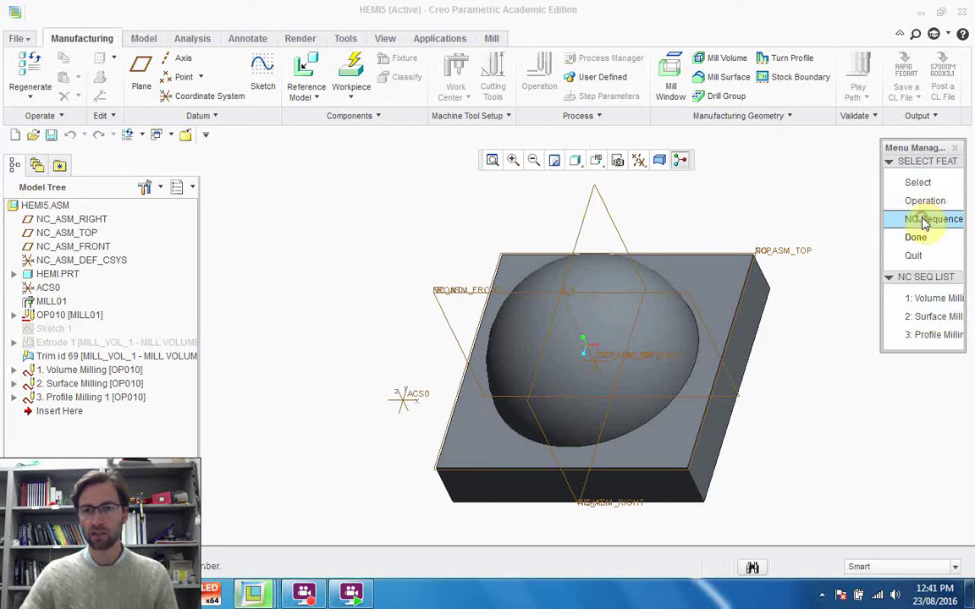
{"action": "left_click", "coordinate": [938, 318]}
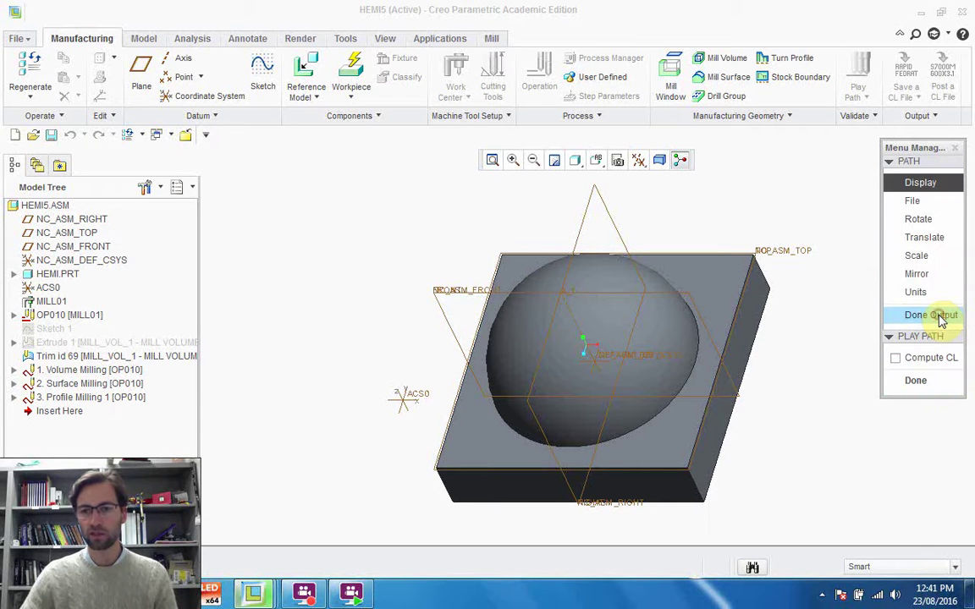
{"action": "left_click", "coordinate": [912, 203]}
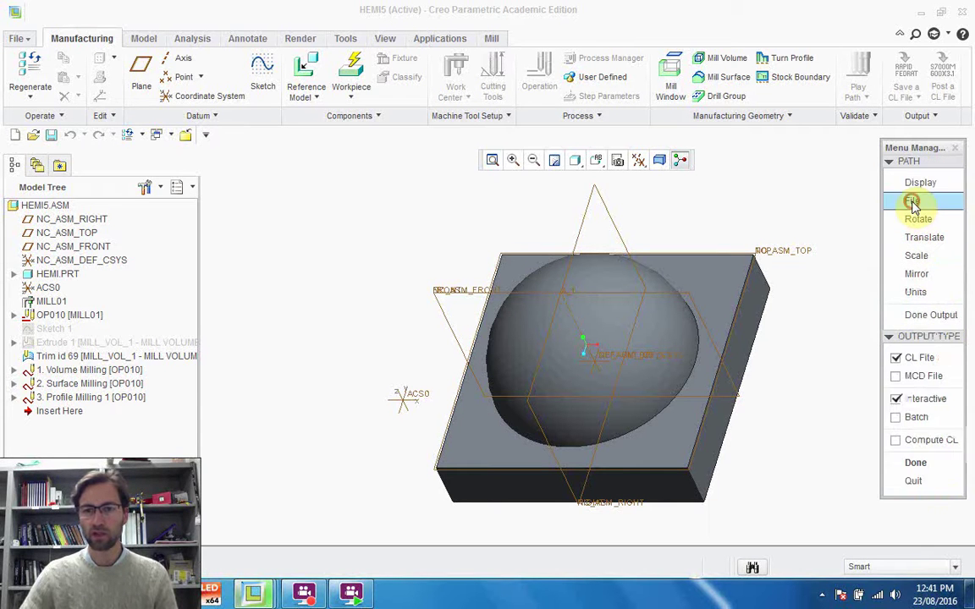
{"action": "left_click", "coordinate": [899, 378]}
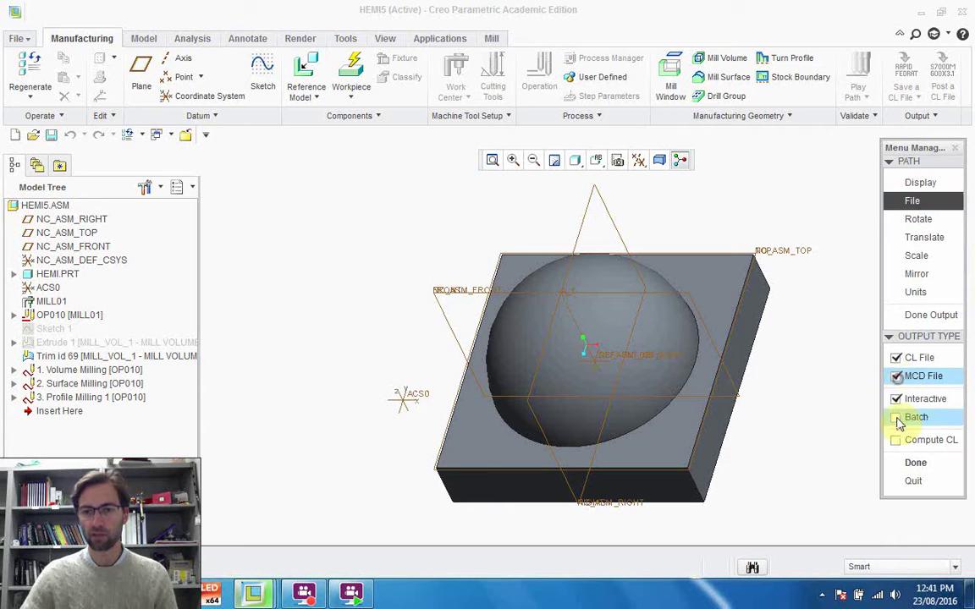
{"action": "left_click", "coordinate": [894, 440]}
- Save the surface-milling cutter location file in the CAD folder as hemi_surface.ncl
{"action": "left_click", "coordinate": [907, 468]}
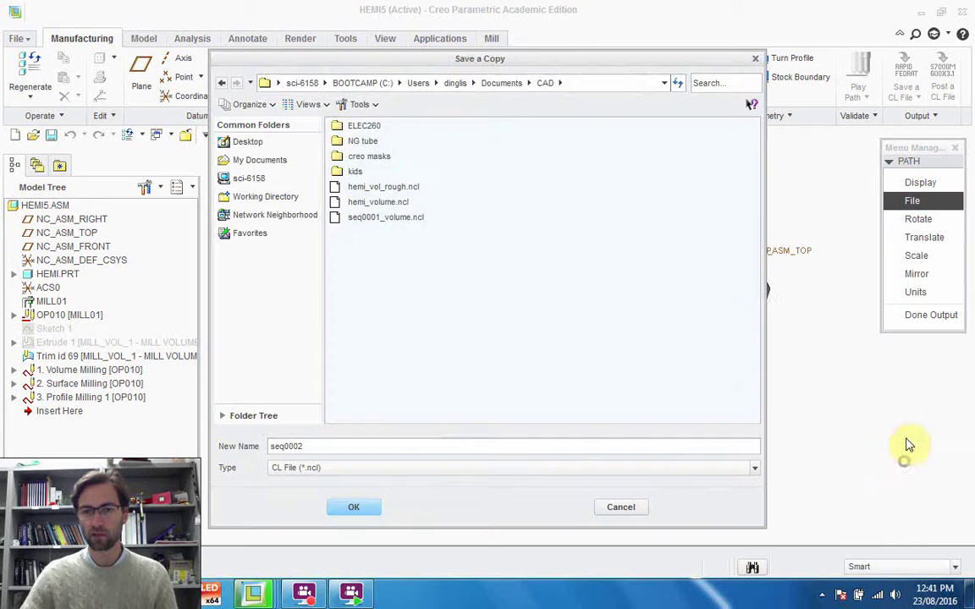
{"action": "left_click", "coordinate": [362, 188]}
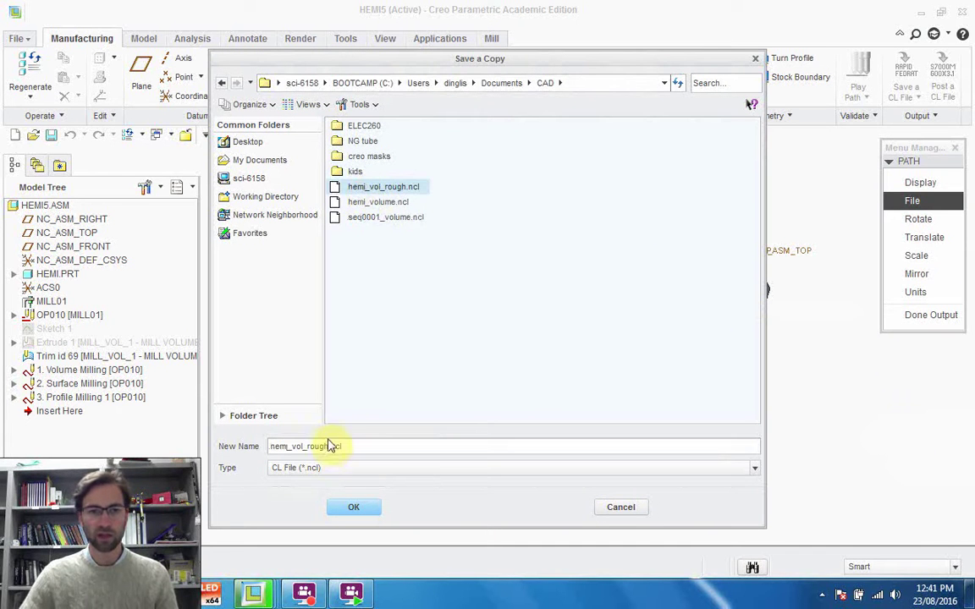
{"action": "key", "text": "BackSpace"}
{"action": "key", "text": "BackSpace"}
{"action": "key", "text": "BackSpace"}
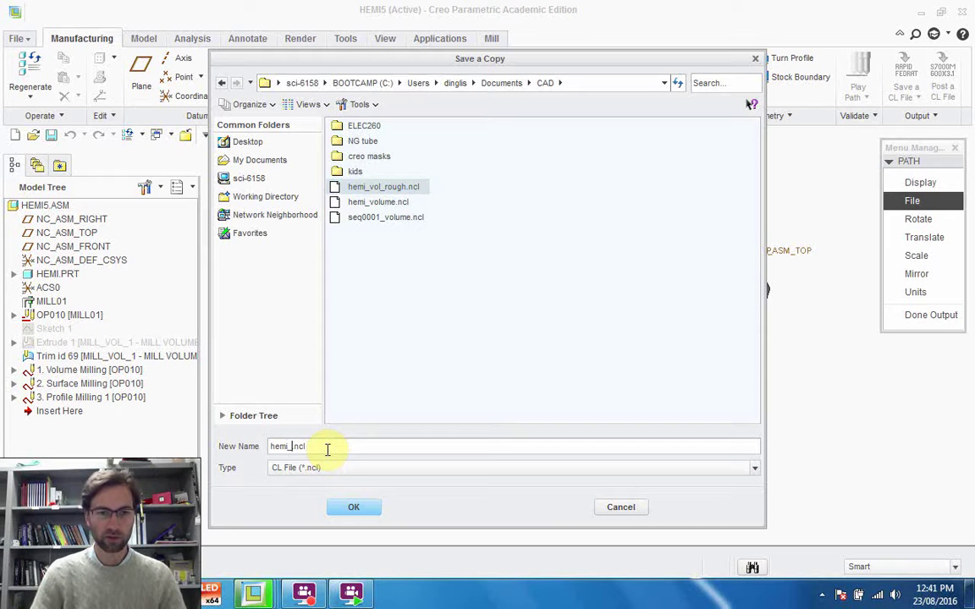
{"action": "type", "text": "surface"}
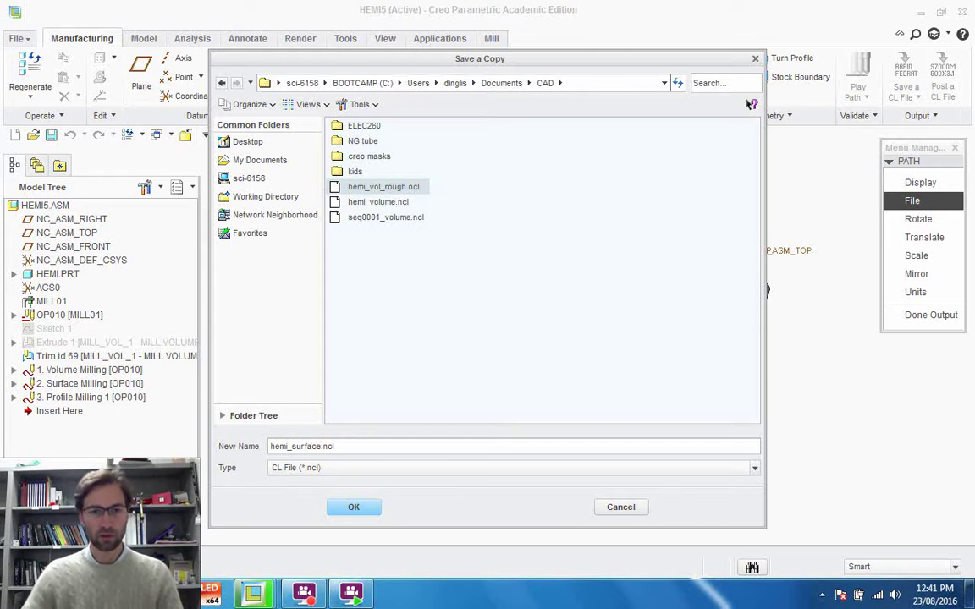
{"action": "left_click", "coordinate": [354, 508]}
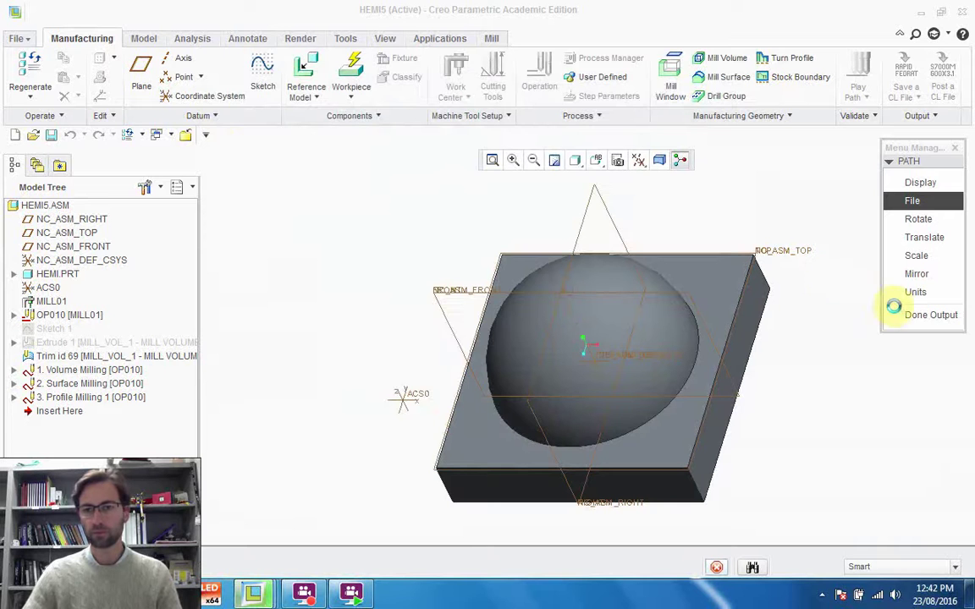
- Post-process hemi_surface.ncl with UNCX01.P11 as program number 1, finishing with 0 warnings
{"action": "left_click", "coordinate": [901, 309]}
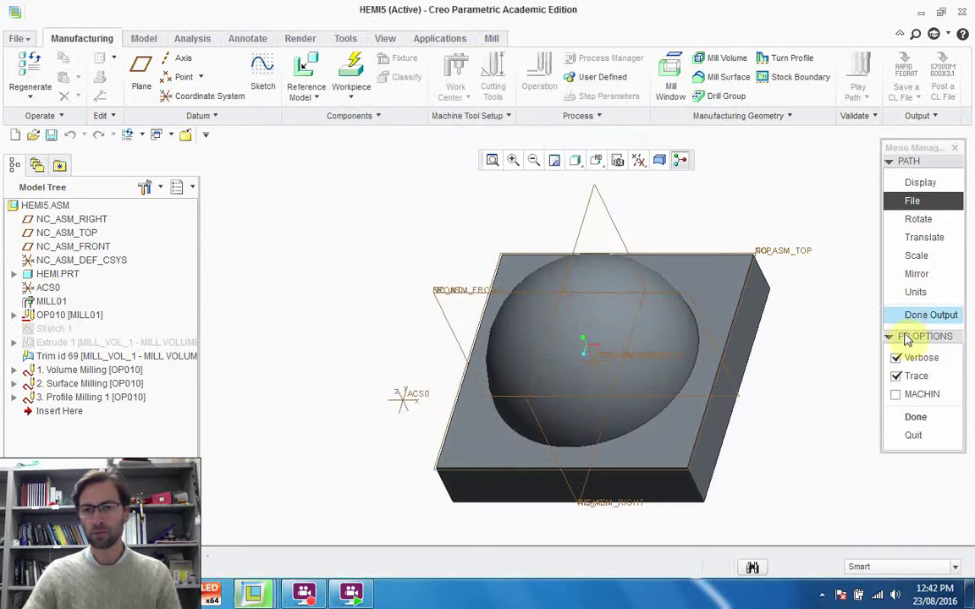
{"action": "left_click", "coordinate": [901, 417]}
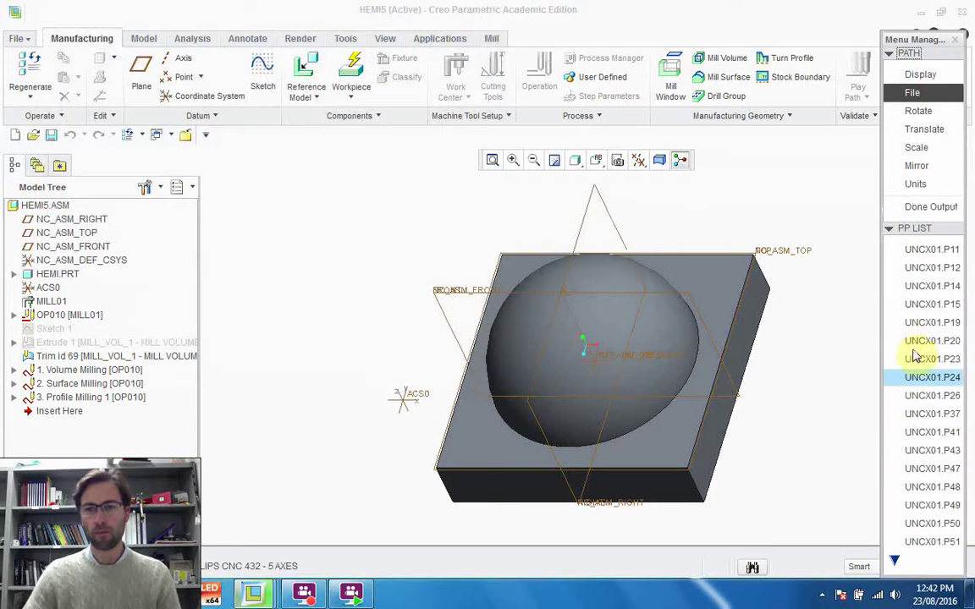
{"action": "left_click", "coordinate": [916, 248]}
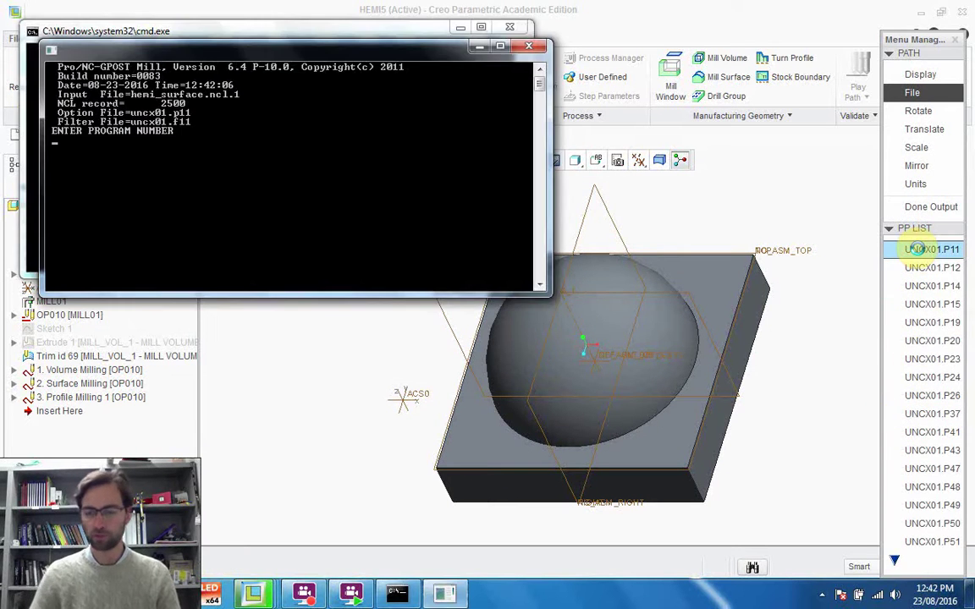
{"action": "type", "text": "1"}
{"action": "key", "text": "Return"}
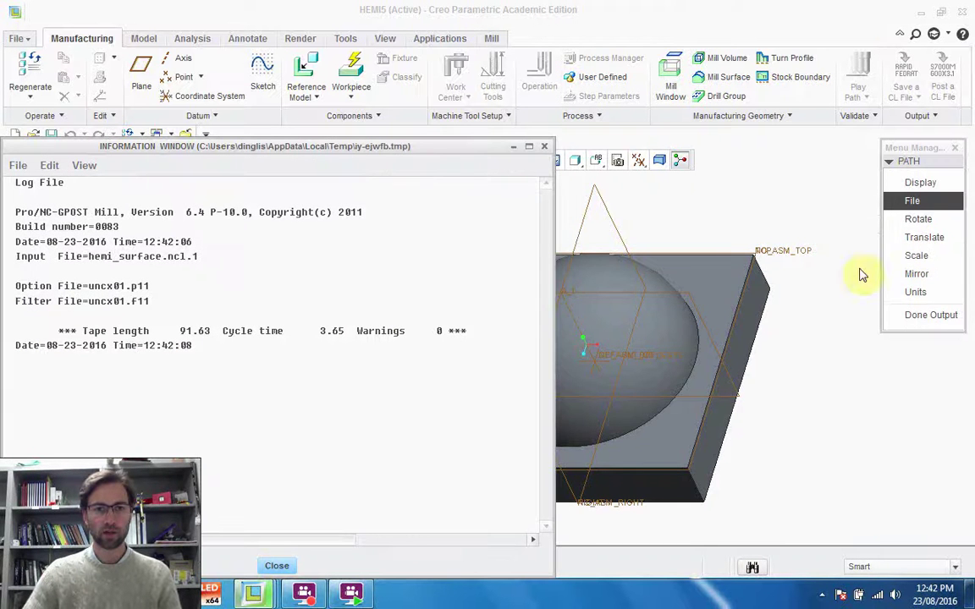
{"action": "left_click", "coordinate": [280, 565]}
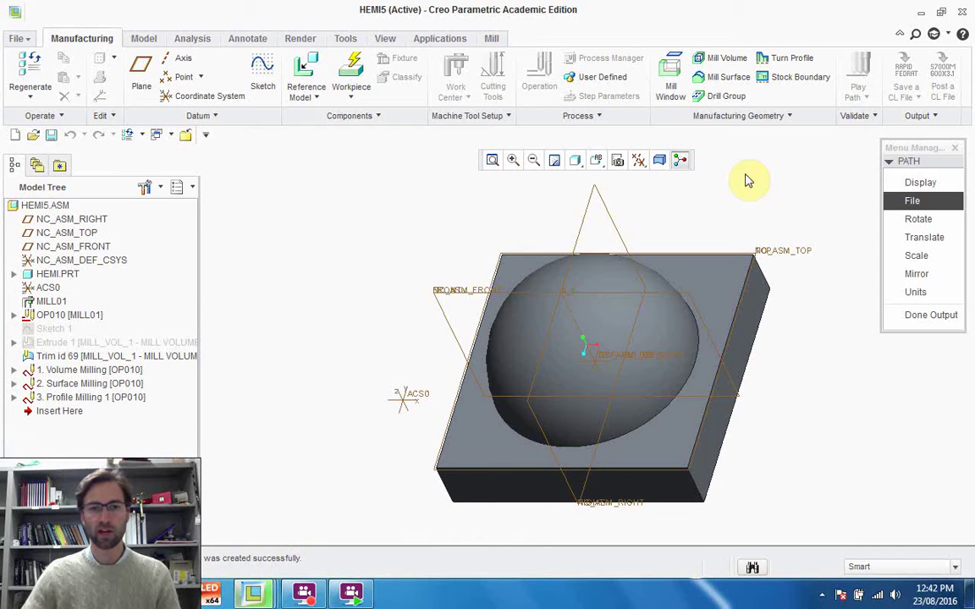
{"action": "left_click", "coordinate": [911, 316]}
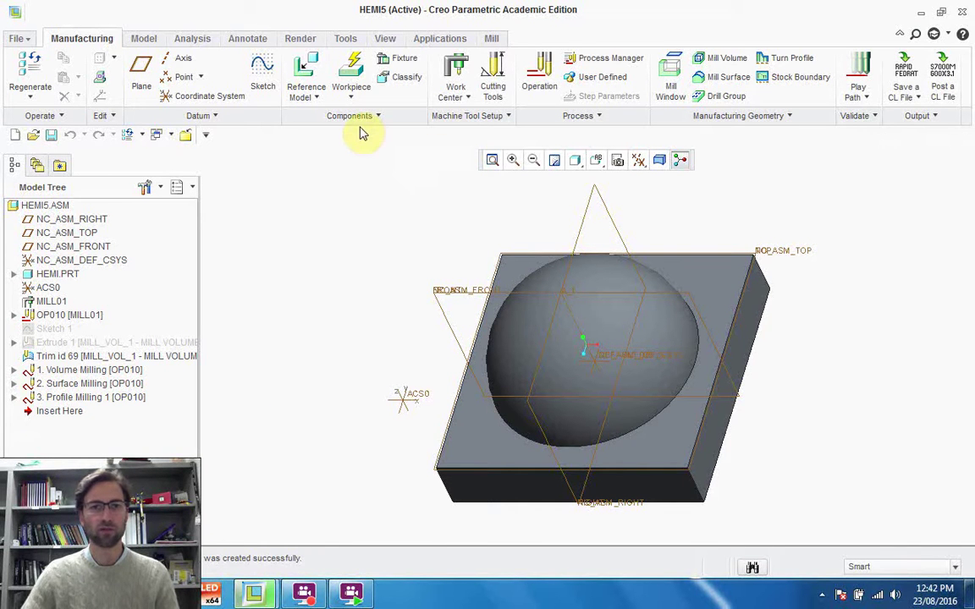